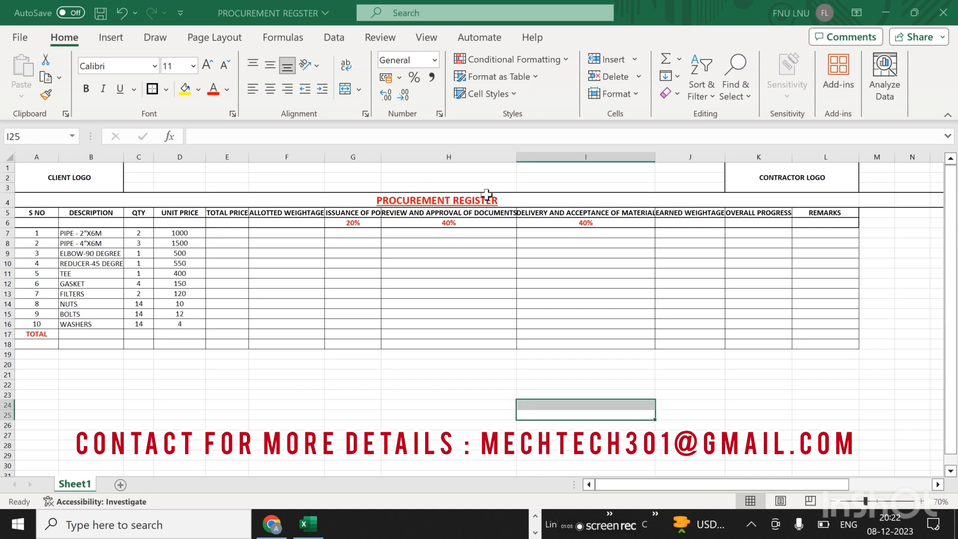
# Step: Examine the procurement register's title and its description, quantity, unit price, total price and allotted weightage columns
pyautogui.click(476, 200)
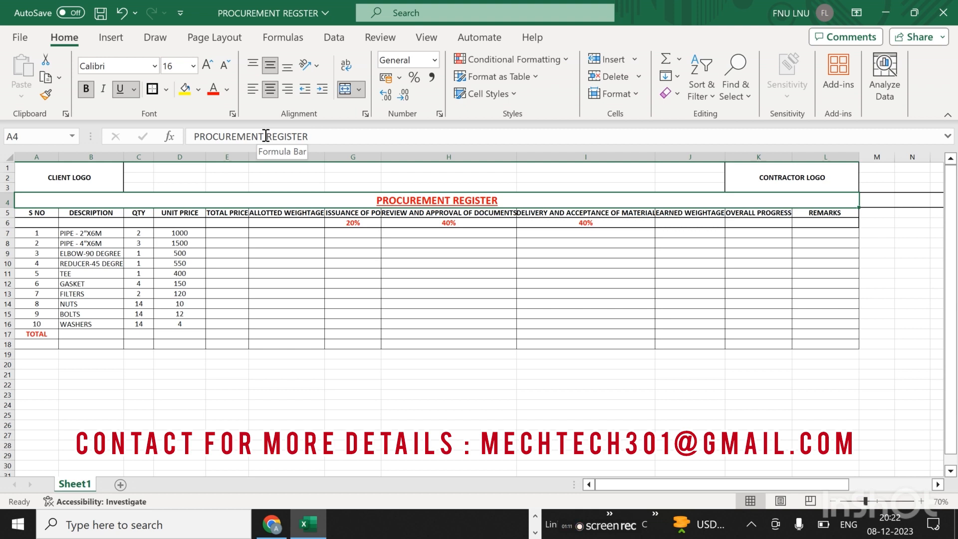
pyautogui.click(444, 244)
pyautogui.click(462, 198)
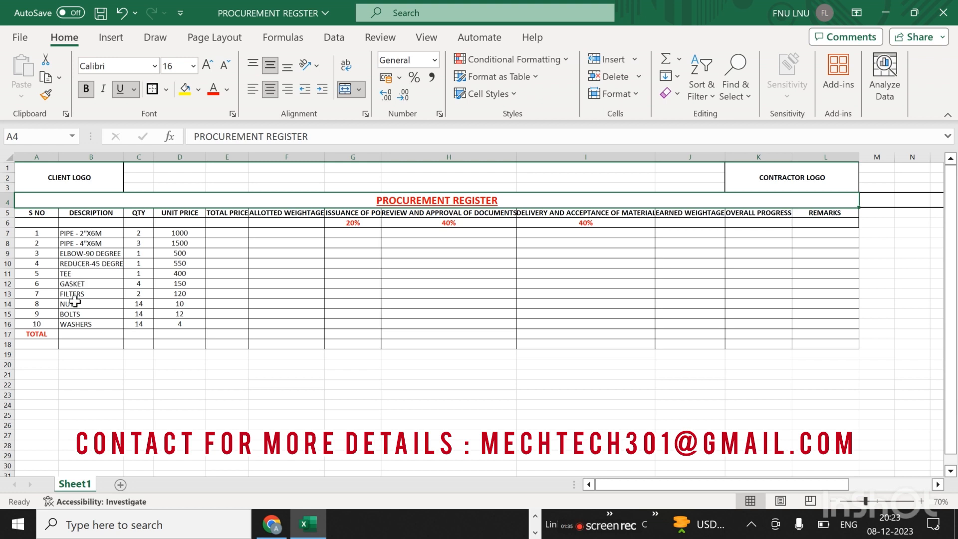
pyautogui.click(93, 236)
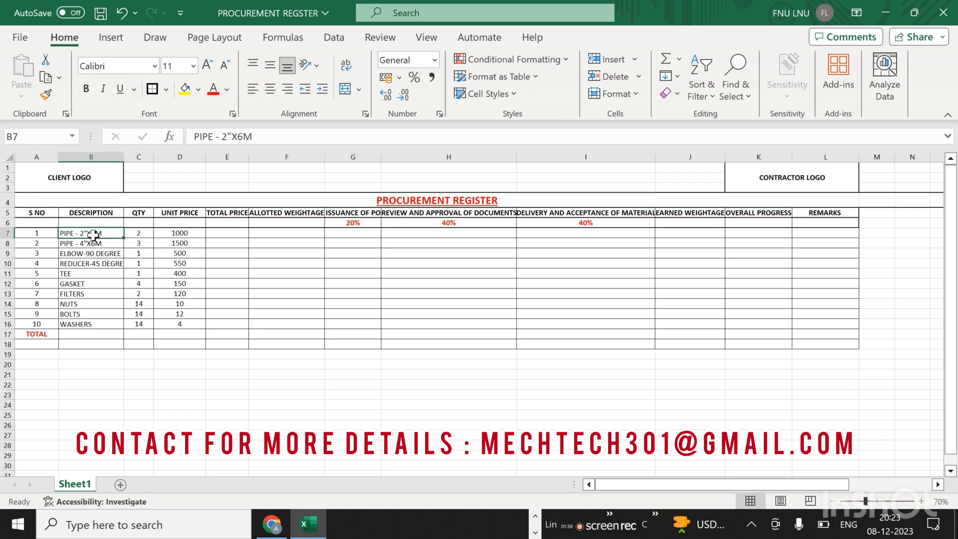
pyautogui.click(144, 157)
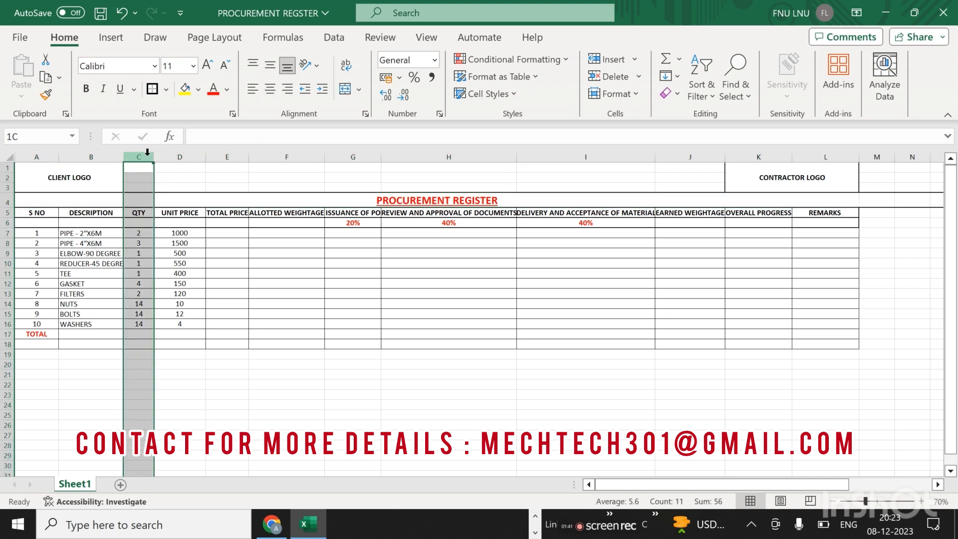
pyautogui.click(136, 233)
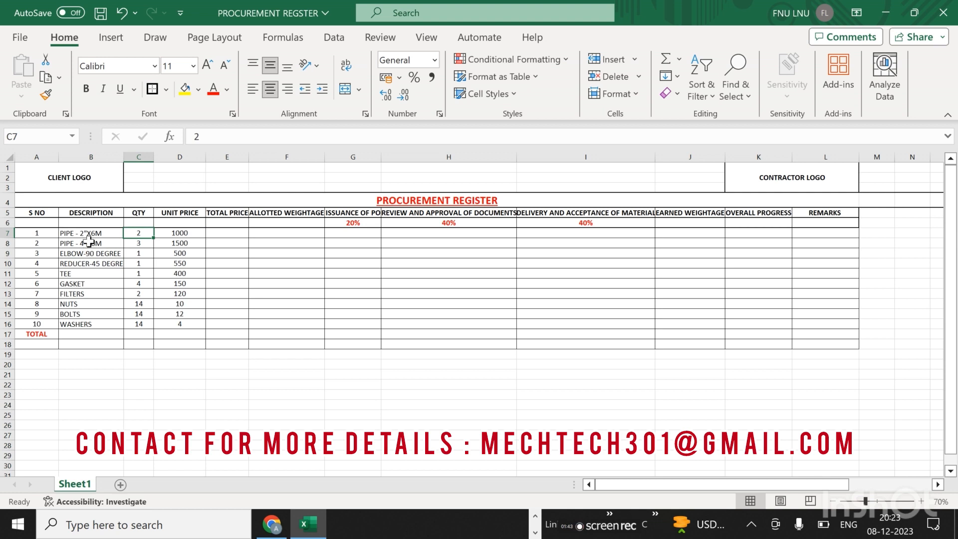
pyautogui.click(95, 233)
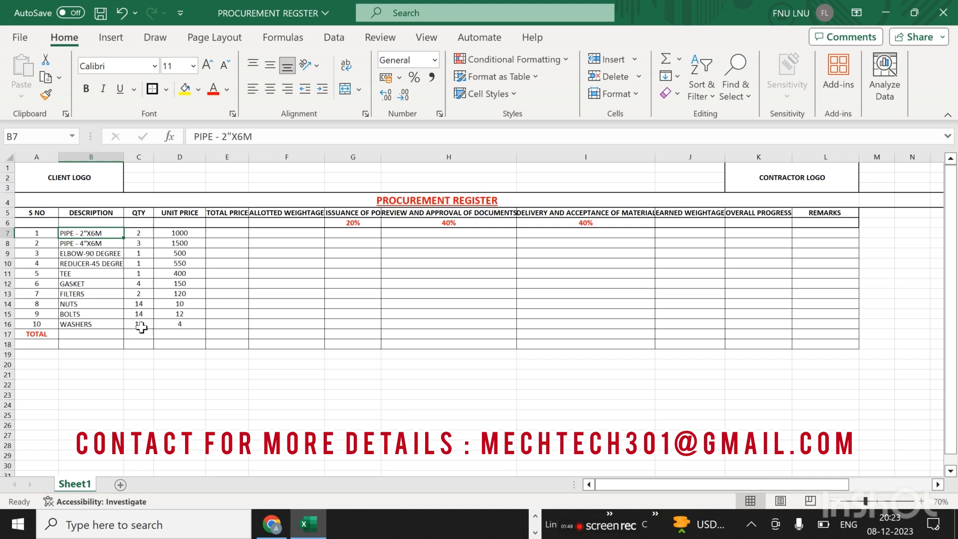
pyautogui.click(180, 157)
pyautogui.click(181, 212)
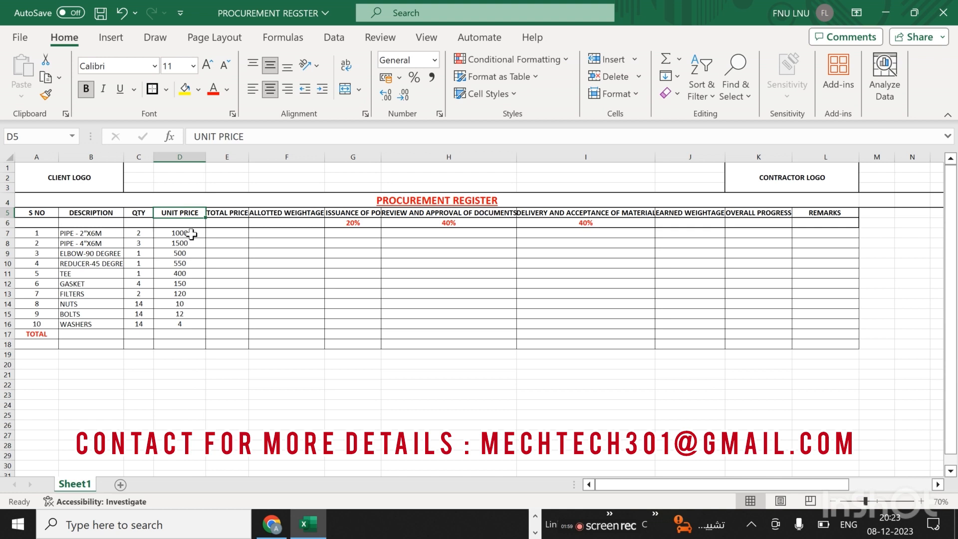
pyautogui.click(192, 233)
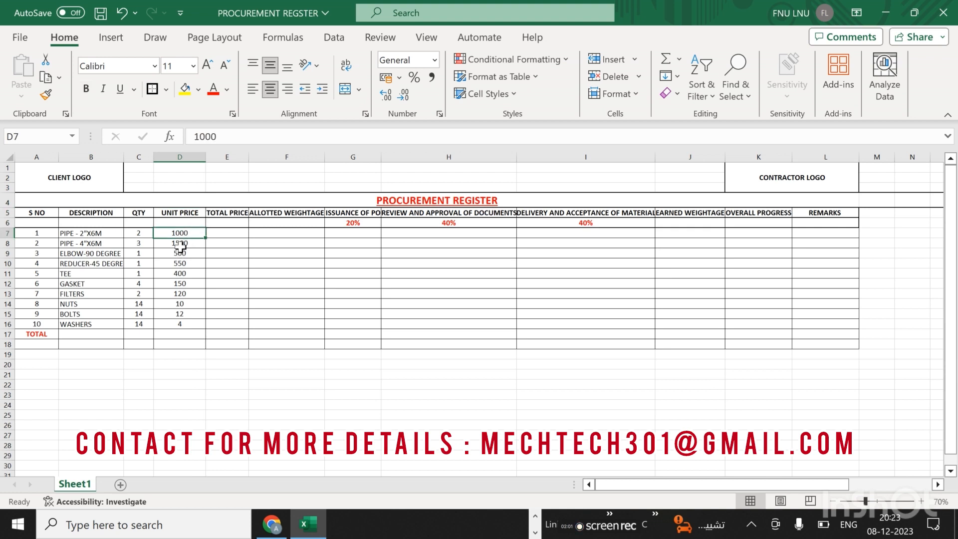
pyautogui.click(231, 157)
pyautogui.click(221, 233)
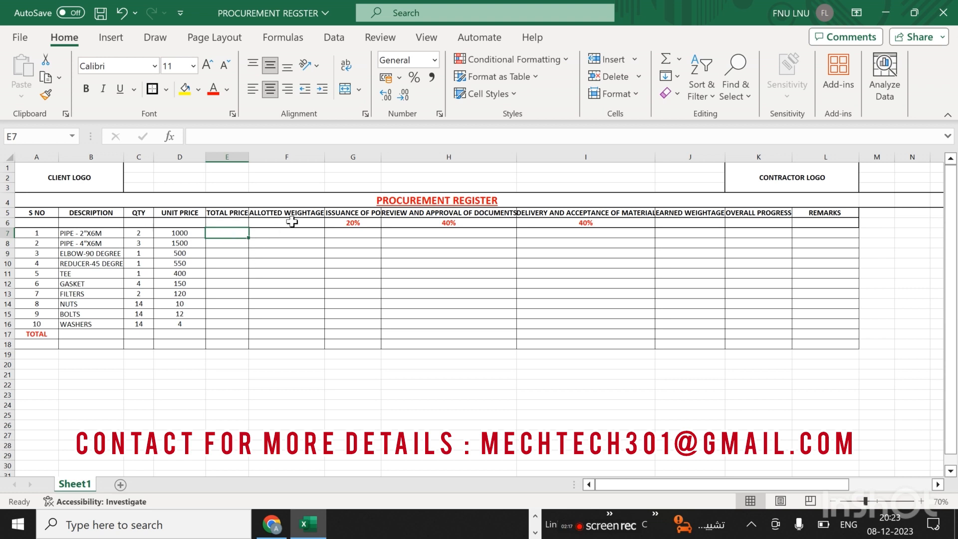
pyautogui.click(302, 158)
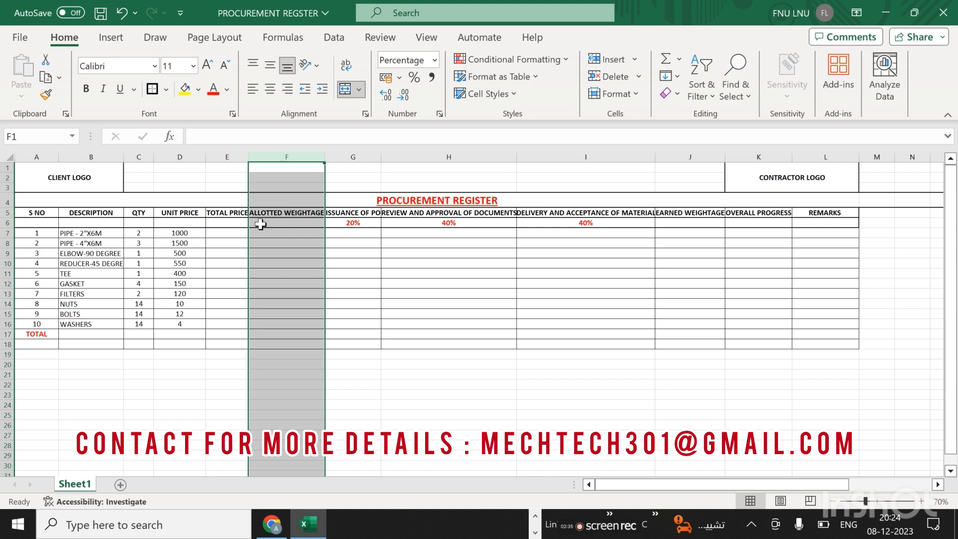
pyautogui.click(283, 234)
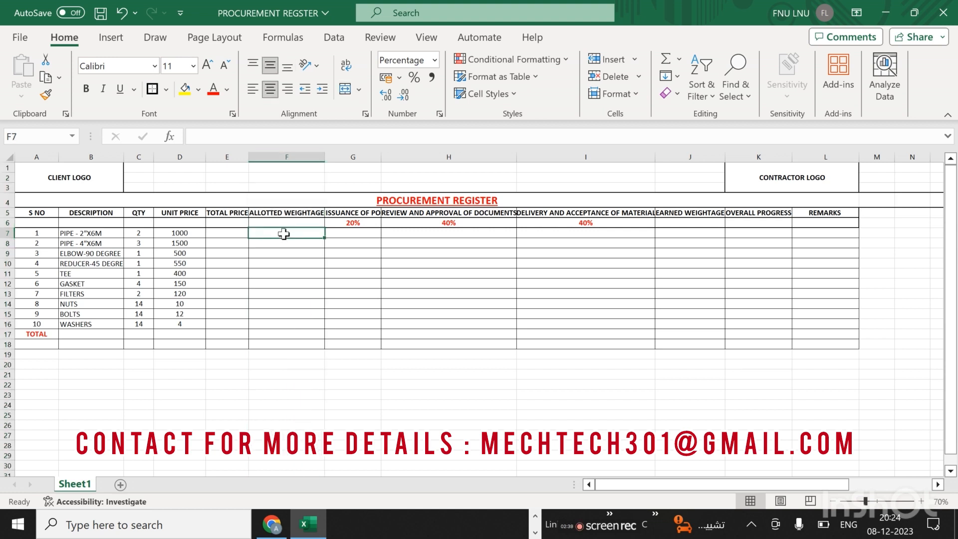
# Step: Examine the PO issuance, document review and material delivery milestone columns together with their percentage weights in row 6
pyautogui.click(367, 214)
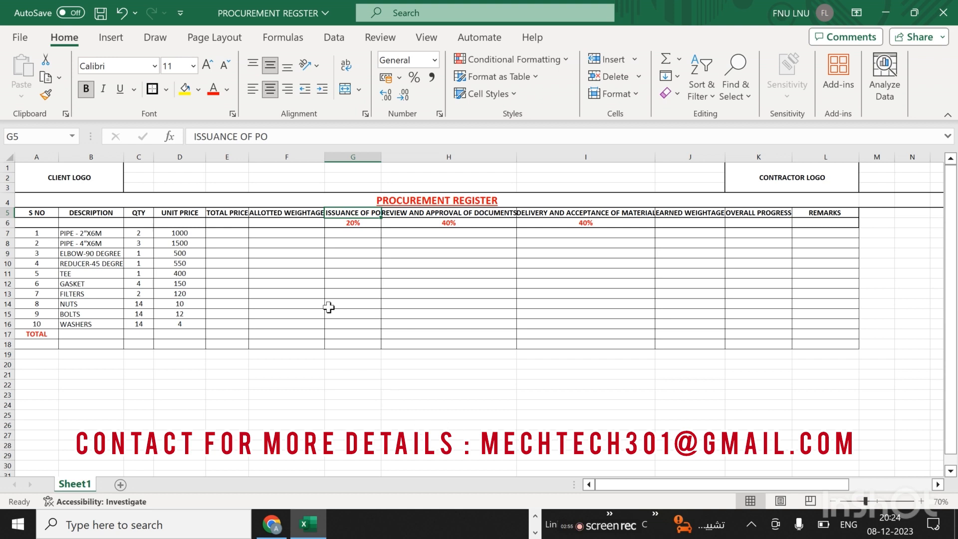
pyautogui.click(479, 213)
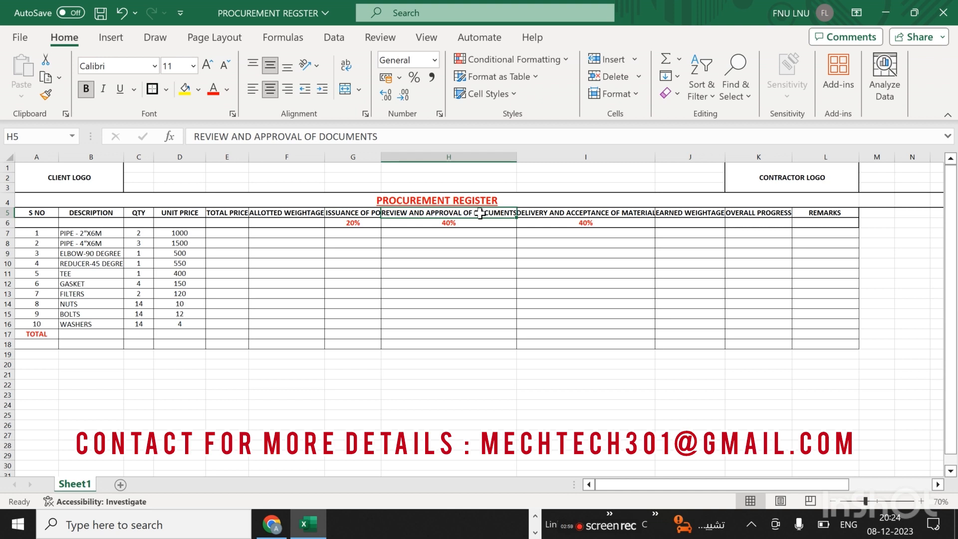
pyautogui.click(582, 213)
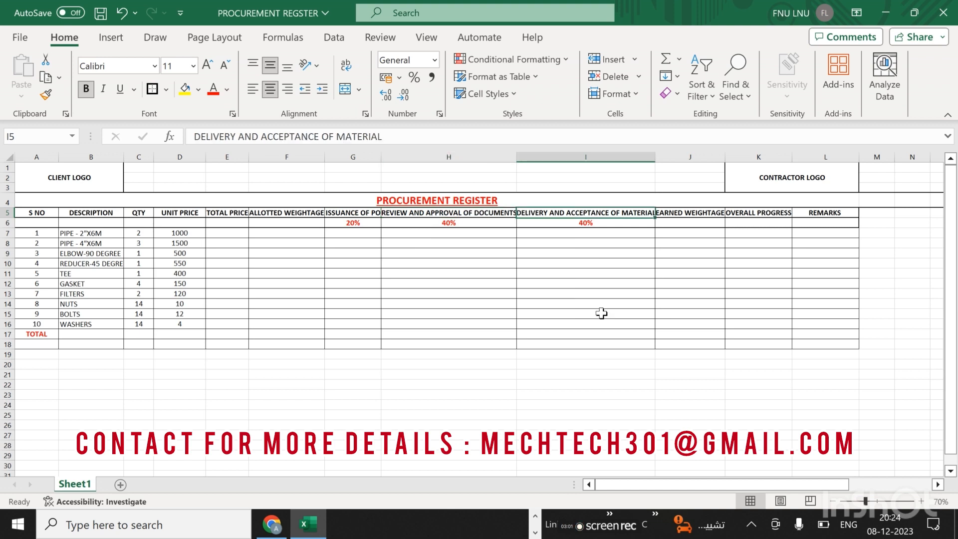
pyautogui.click(351, 214)
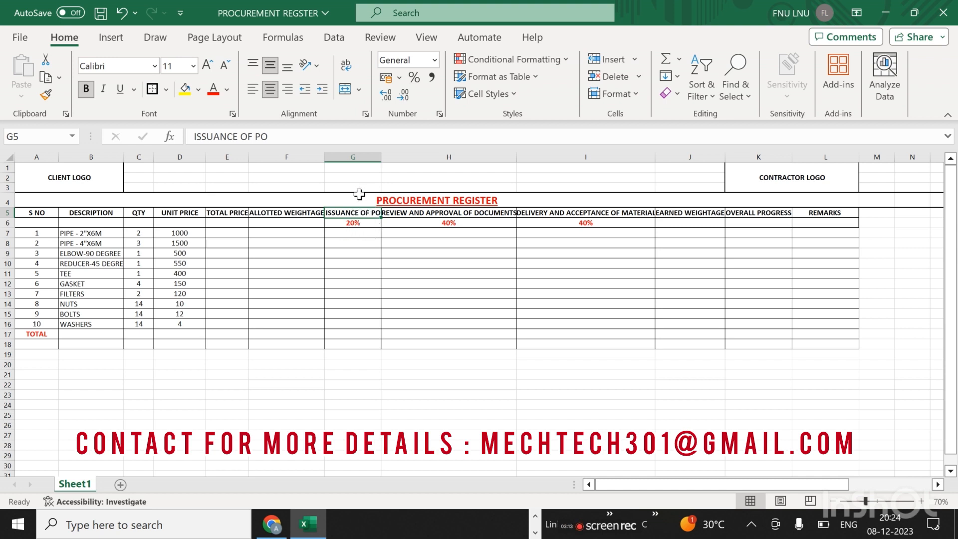
pyautogui.click(367, 225)
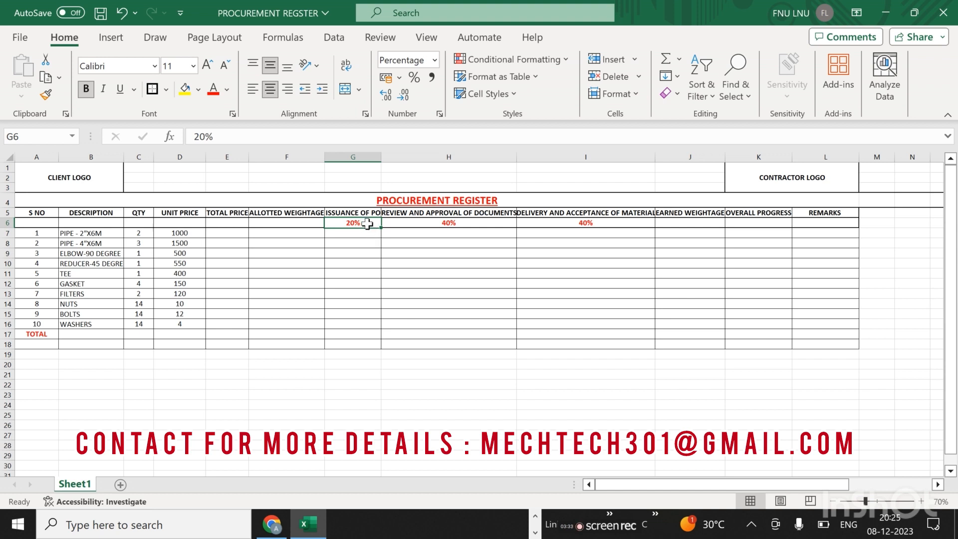
pyautogui.click(468, 223)
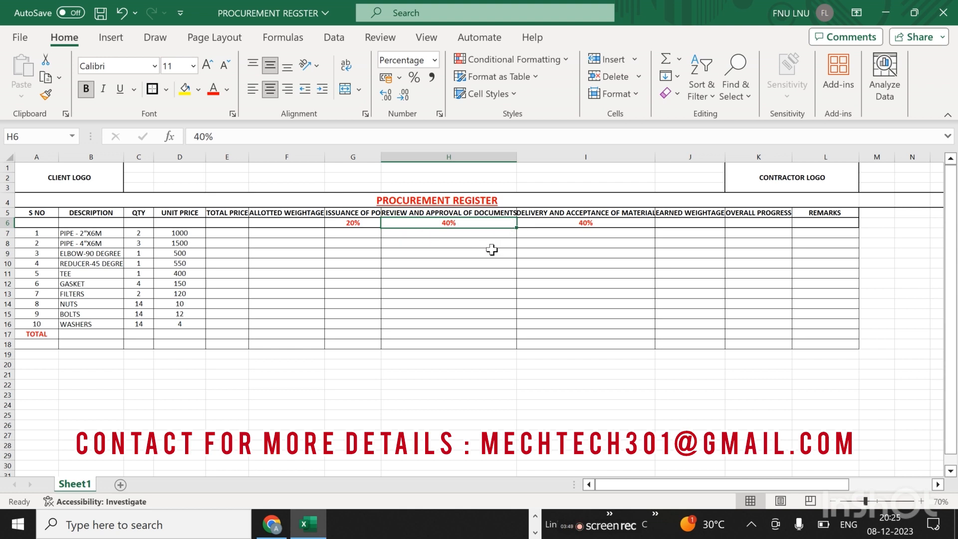
pyautogui.click(630, 213)
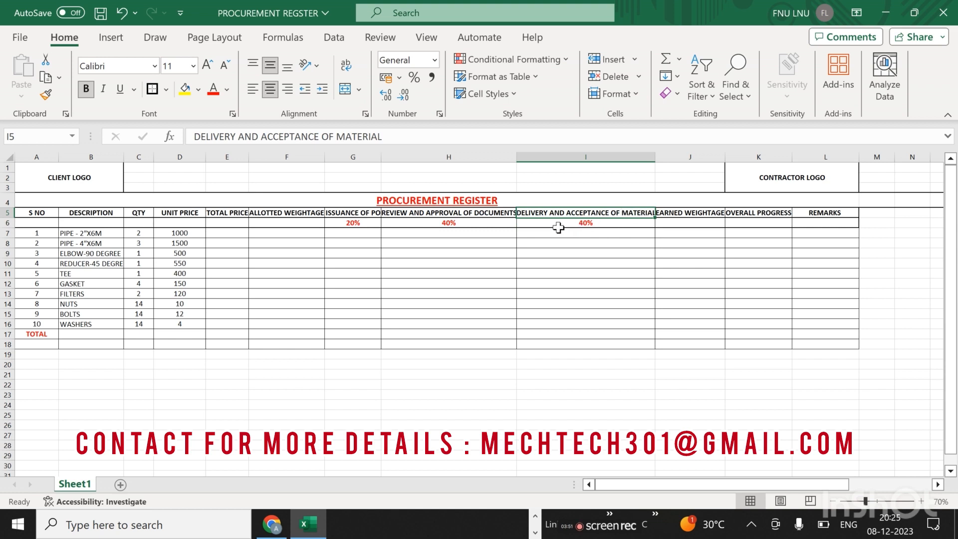
pyautogui.click(610, 225)
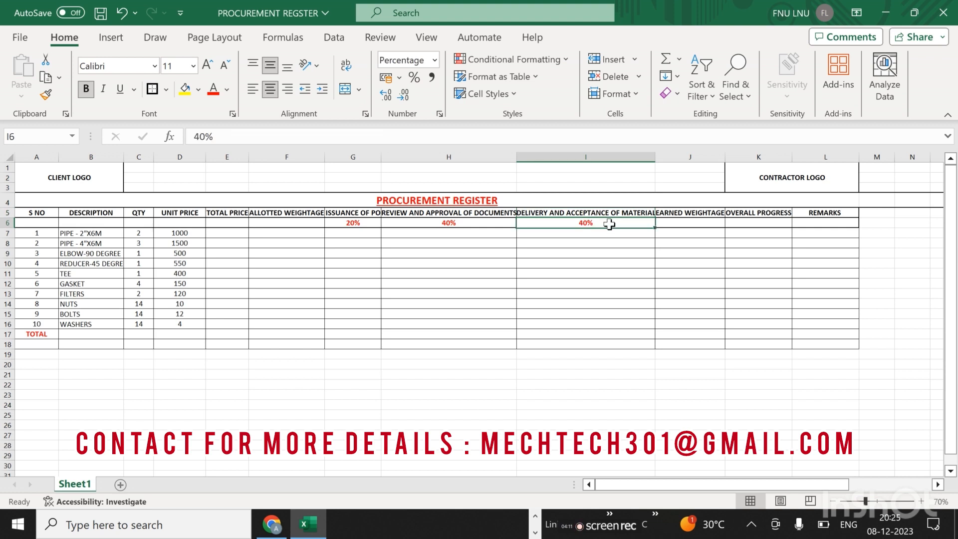
pyautogui.moveTo(353, 224); pyautogui.dragTo(599, 224)
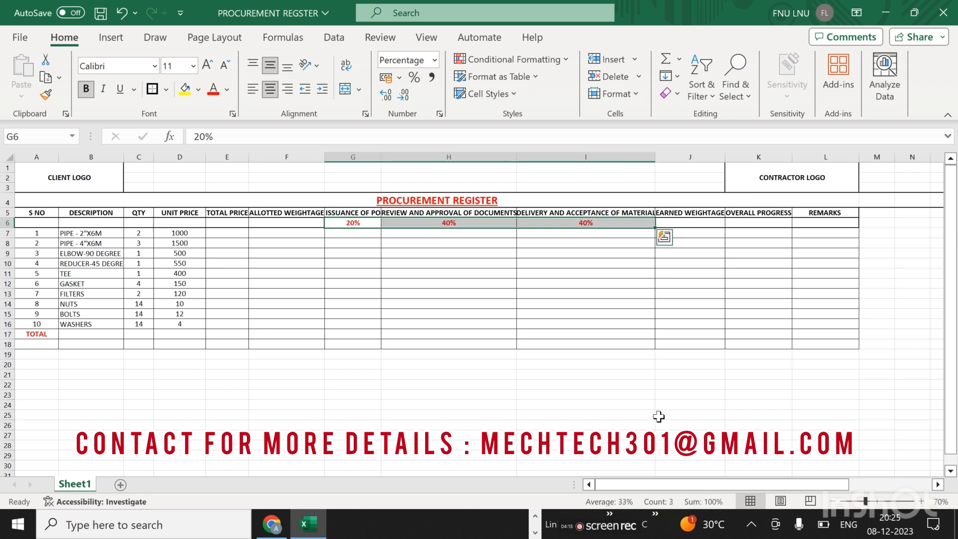
pyautogui.click(602, 253)
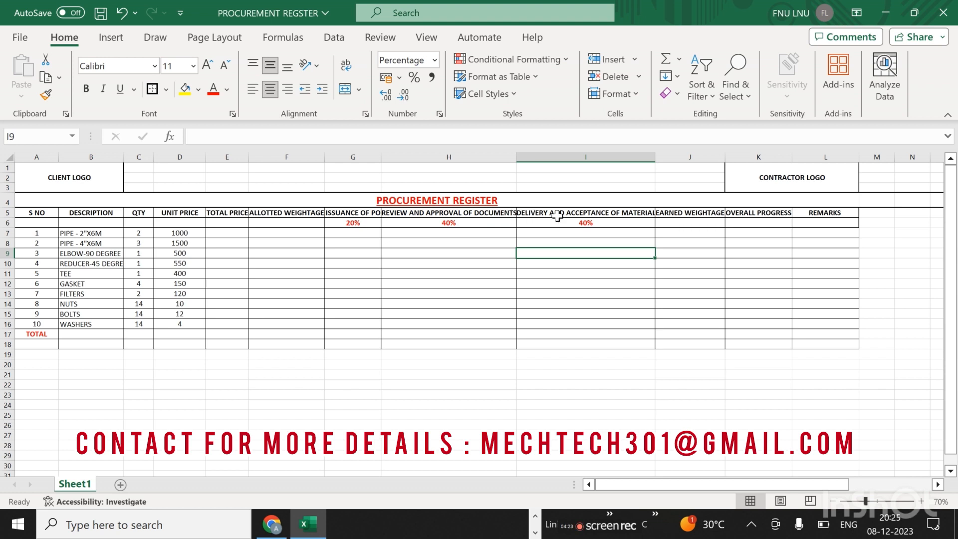
pyautogui.click(372, 224)
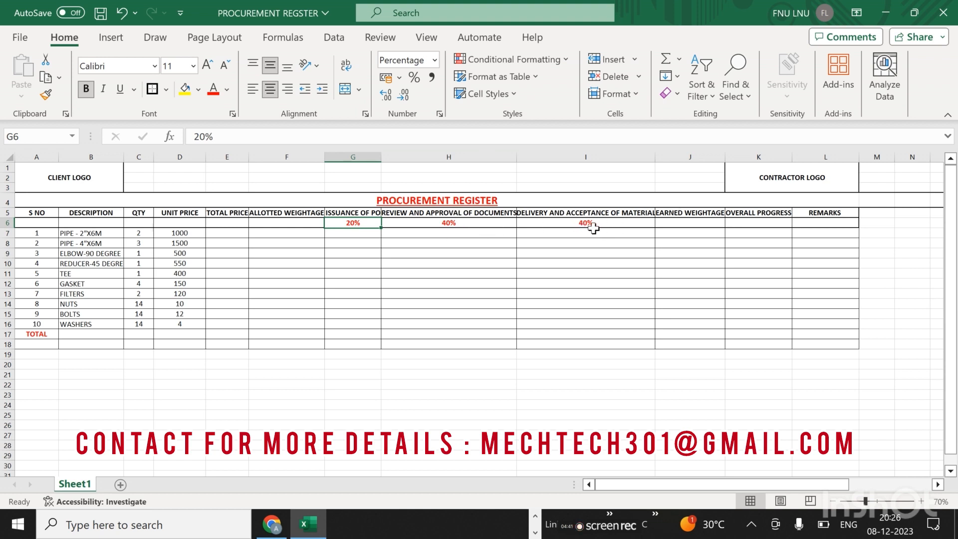
pyautogui.moveTo(355, 223); pyautogui.dragTo(596, 221)
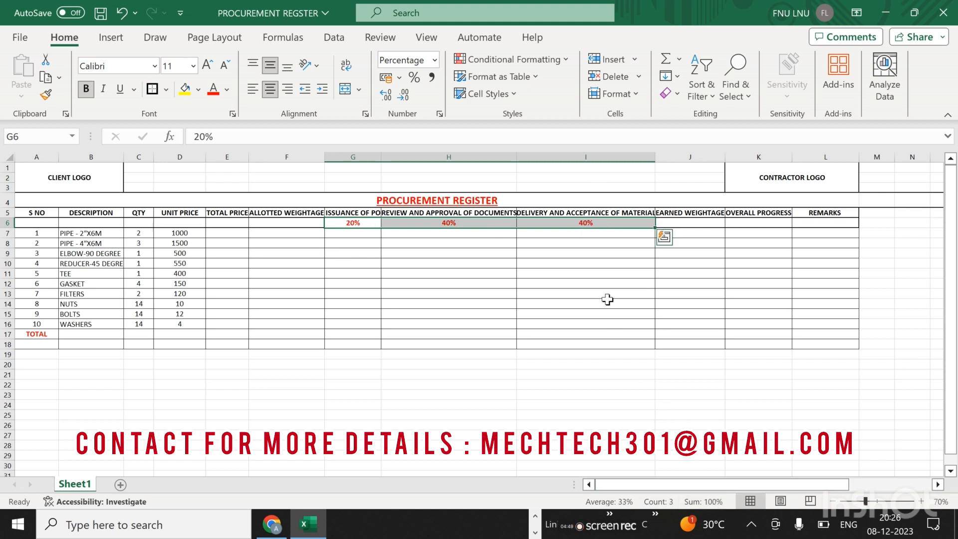
# Step: Examine the earned weightage, overall progress and remarks columns and the first item's row
pyautogui.click(710, 224)
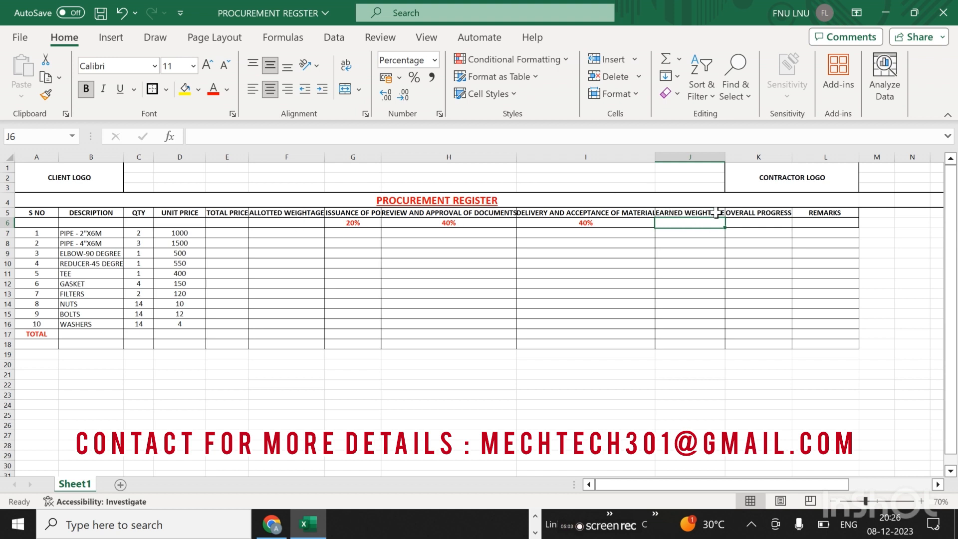
pyautogui.click(712, 237)
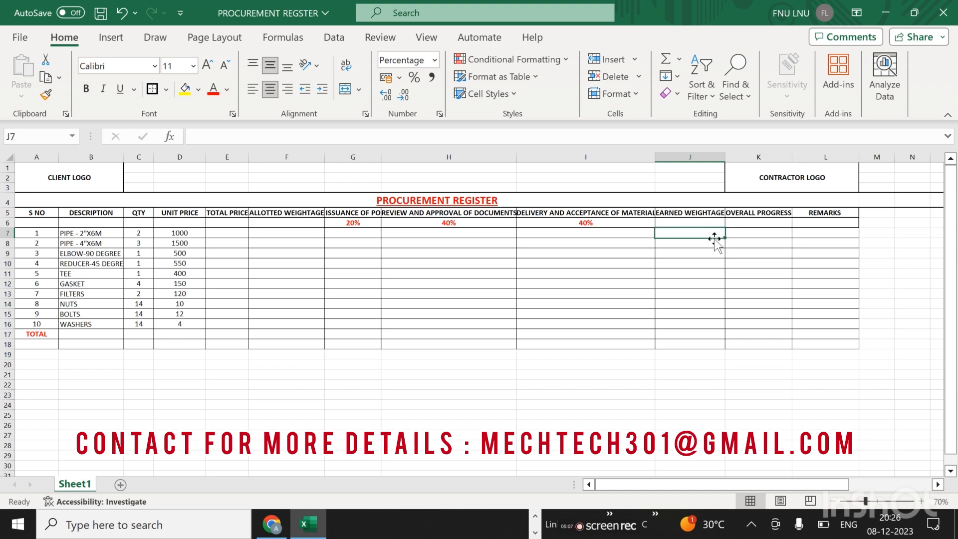
pyautogui.click(769, 236)
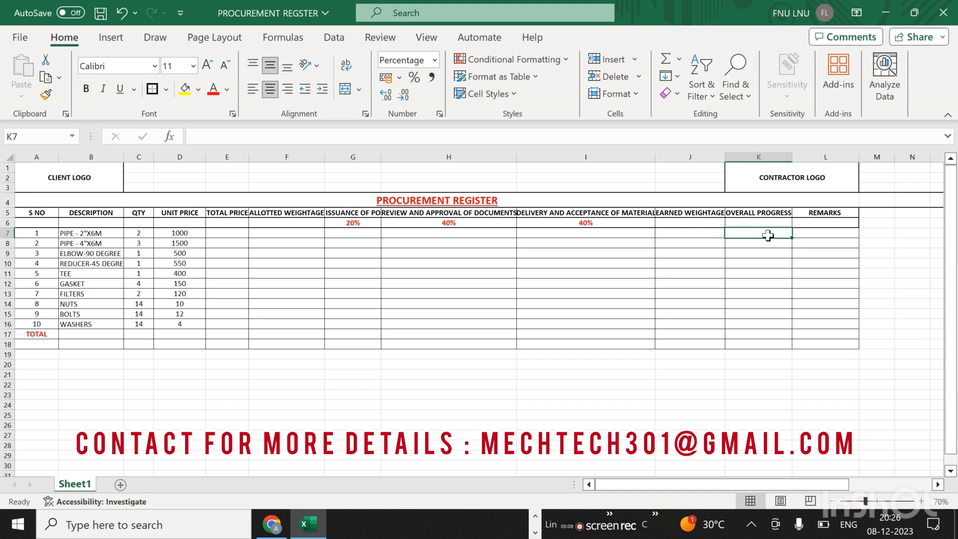
pyautogui.click(829, 233)
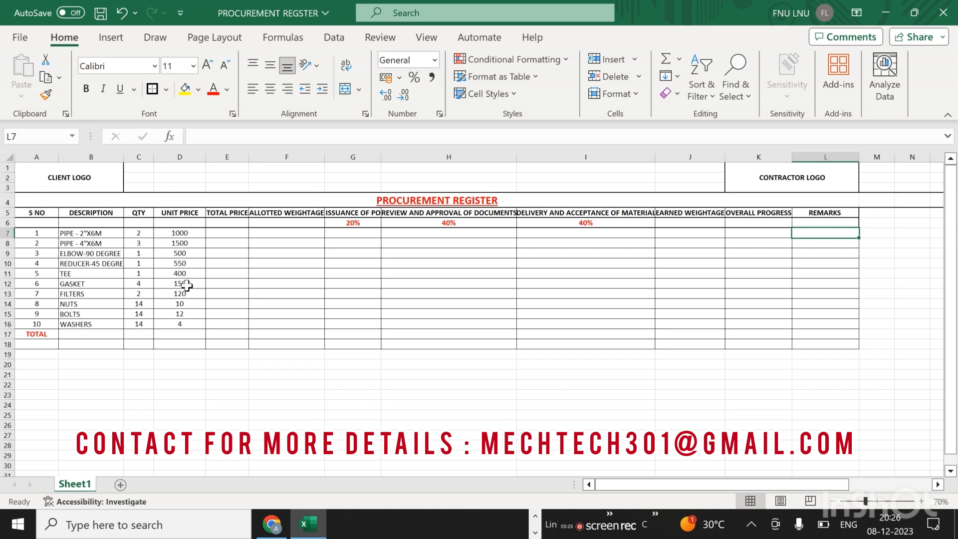
pyautogui.click(45, 233)
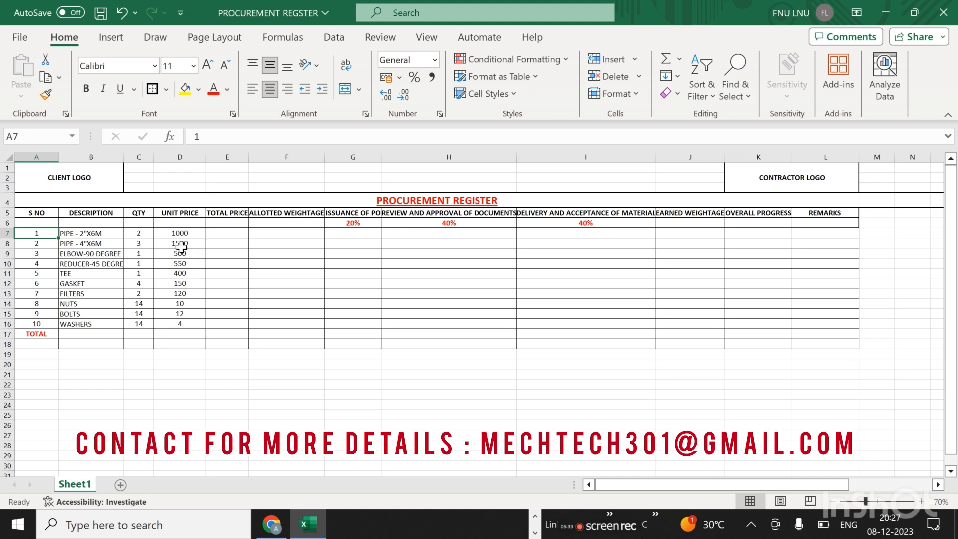
# Step: Calculate the total price of every item with the formula =D7*C7 in E7, filled down through E16
pyautogui.click(240, 234)
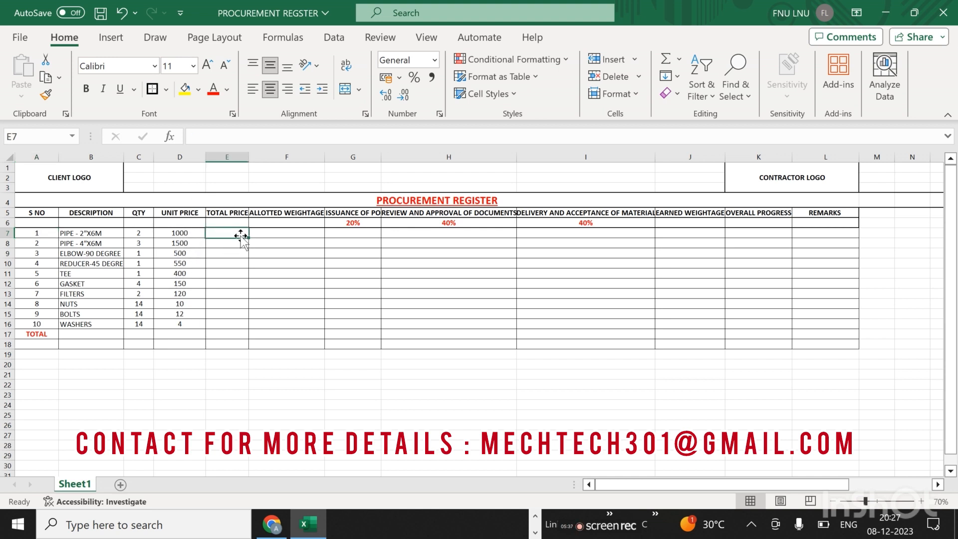
pyautogui.write('=')
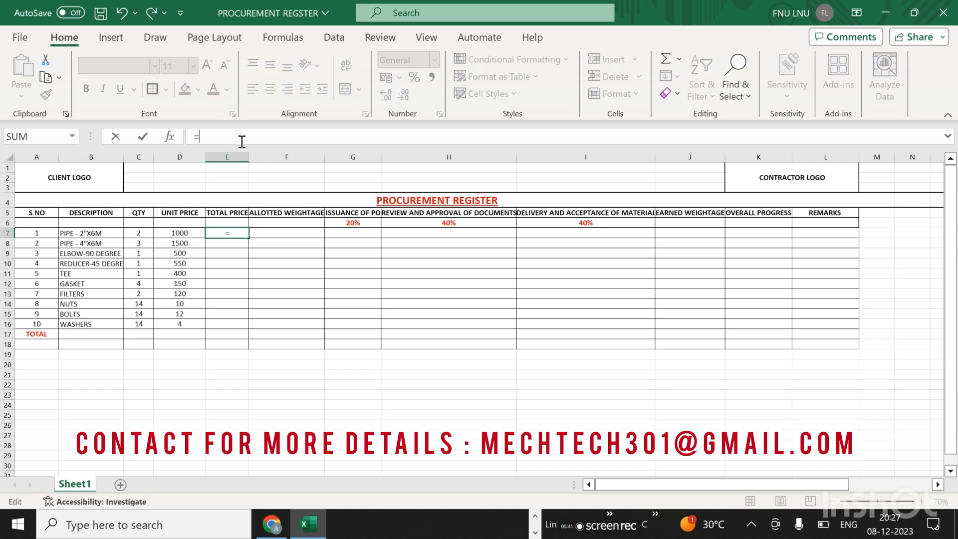
pyautogui.click(177, 232)
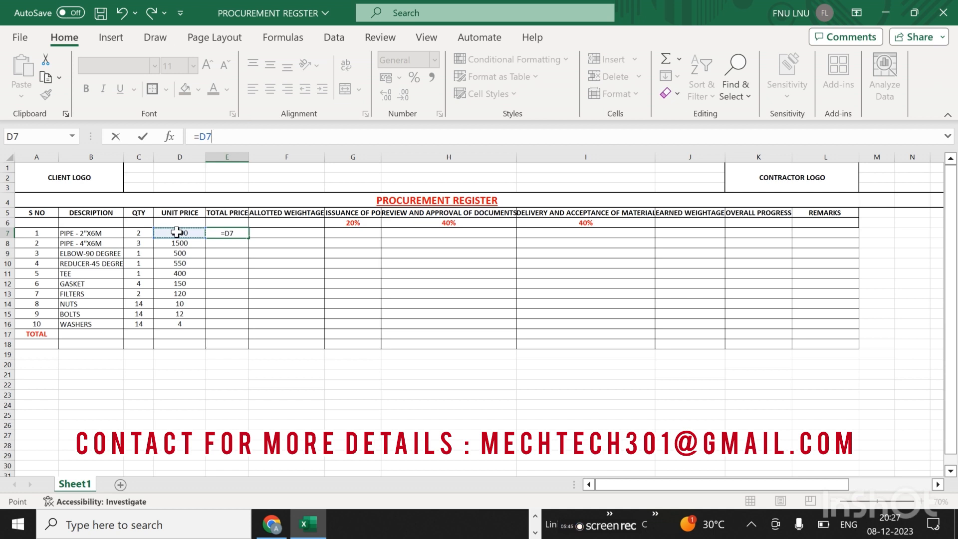
pyautogui.write('*')
pyautogui.click(141, 233)
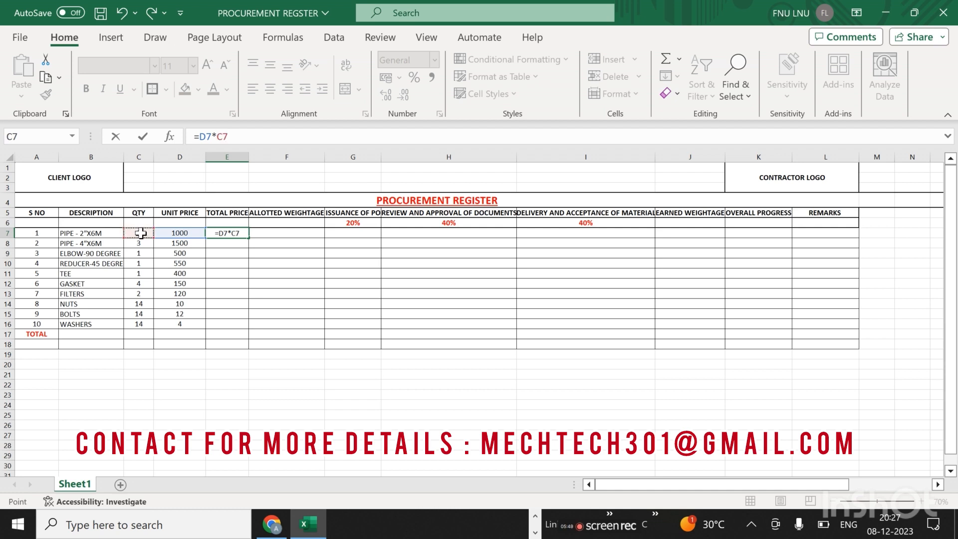
pyautogui.press('Return')
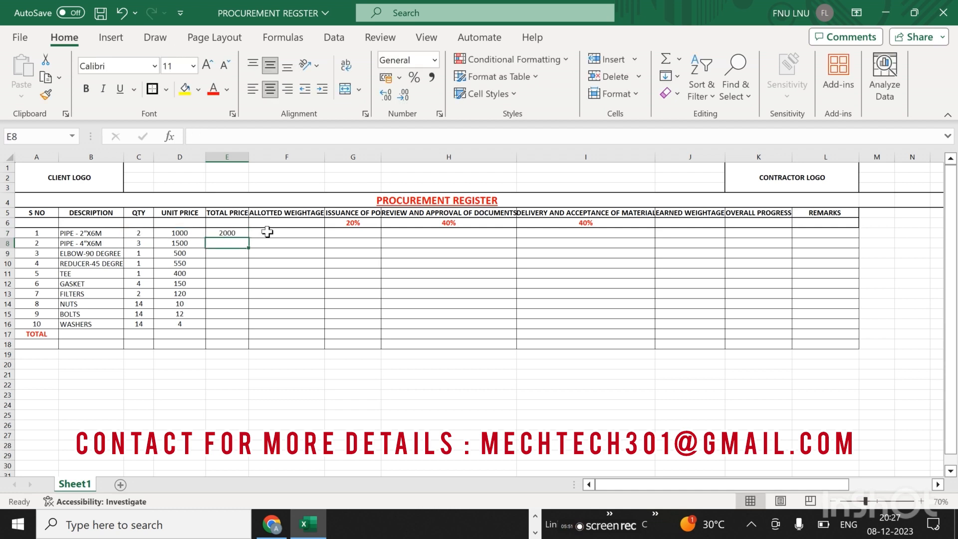
pyautogui.click(224, 234)
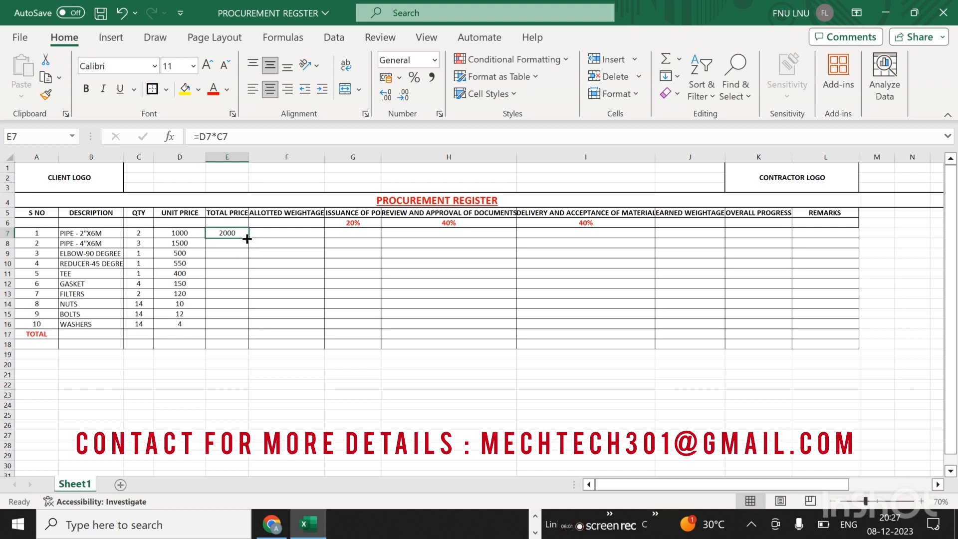
pyautogui.moveTo(248, 239); pyautogui.dragTo(249, 327)
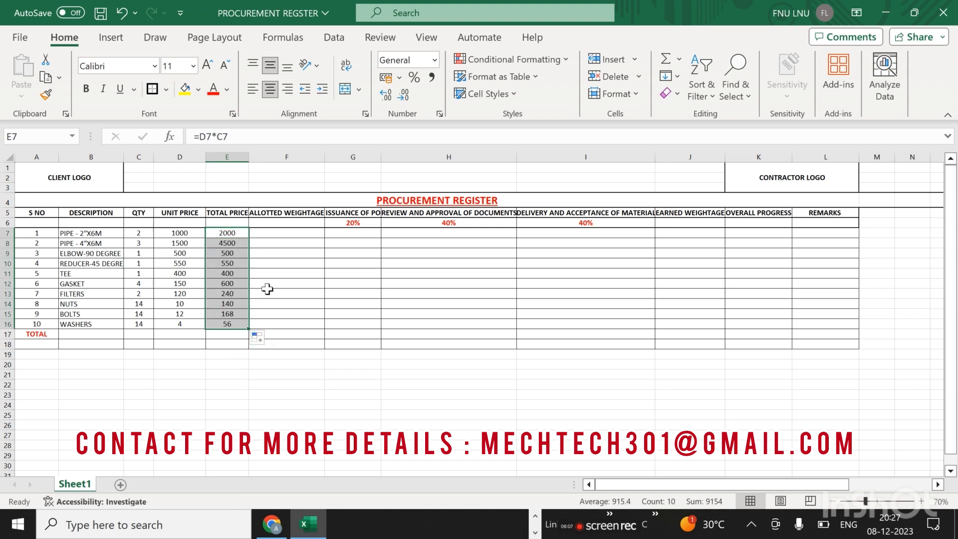
# Step: Check the total price formulas in the gasket row, the first pipe row and the washers row
pyautogui.click(302, 267)
pyautogui.click(245, 288)
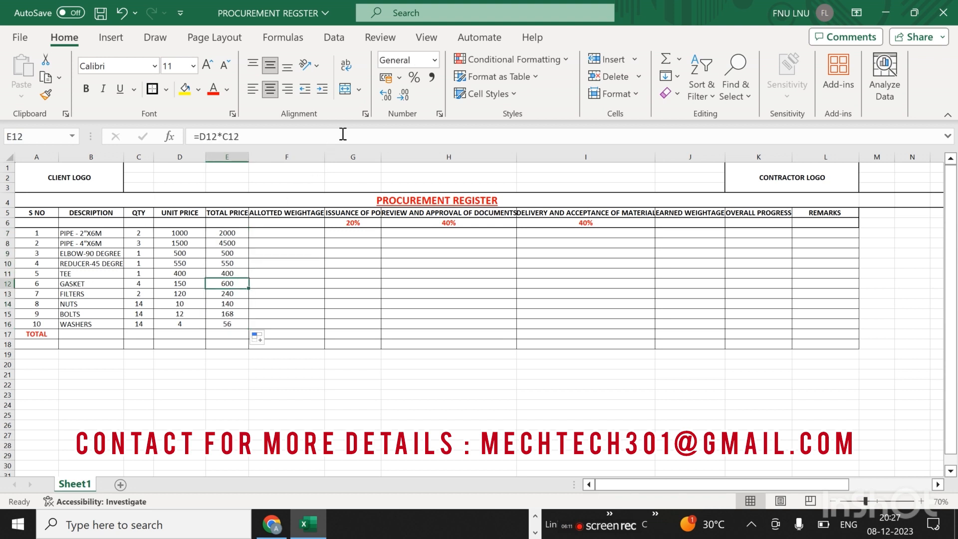
pyautogui.press('F2')
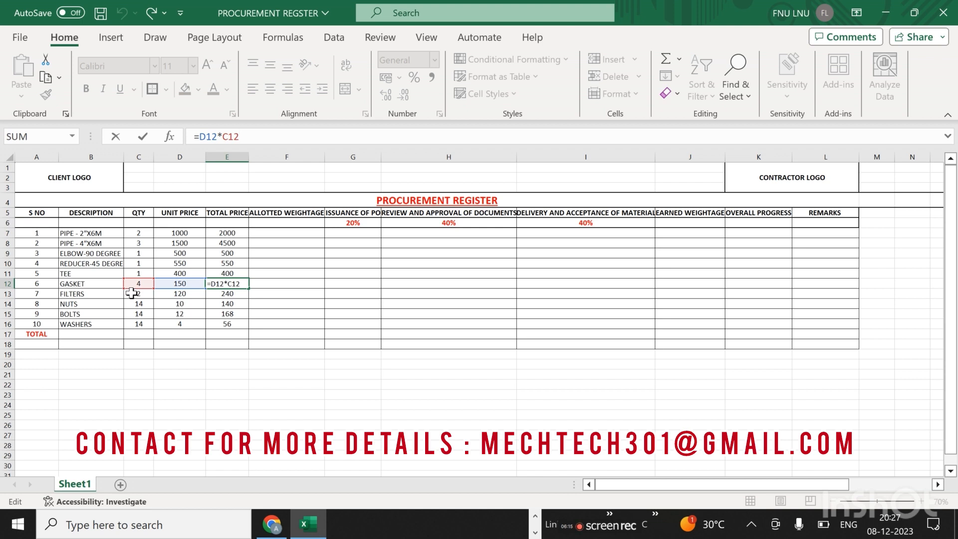
pyautogui.click(236, 234)
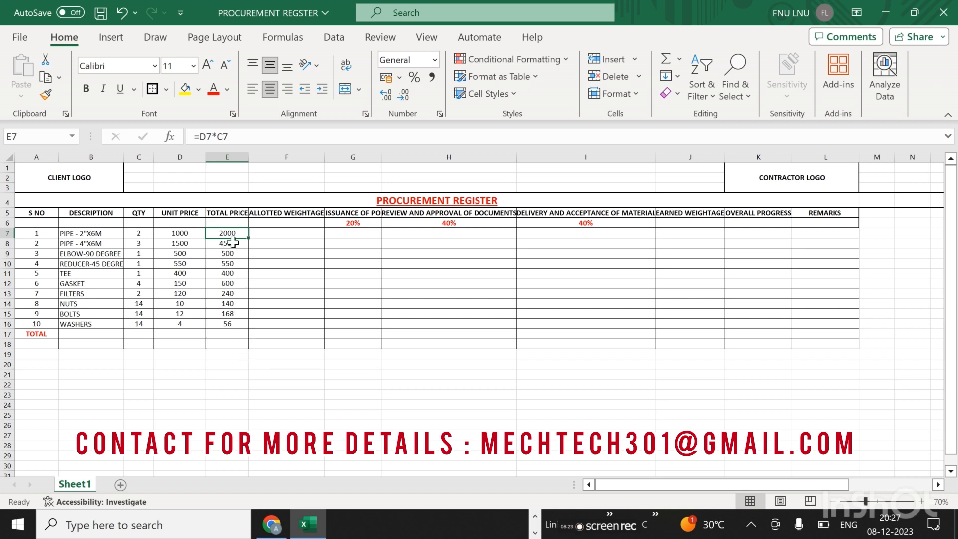
pyautogui.click(230, 325)
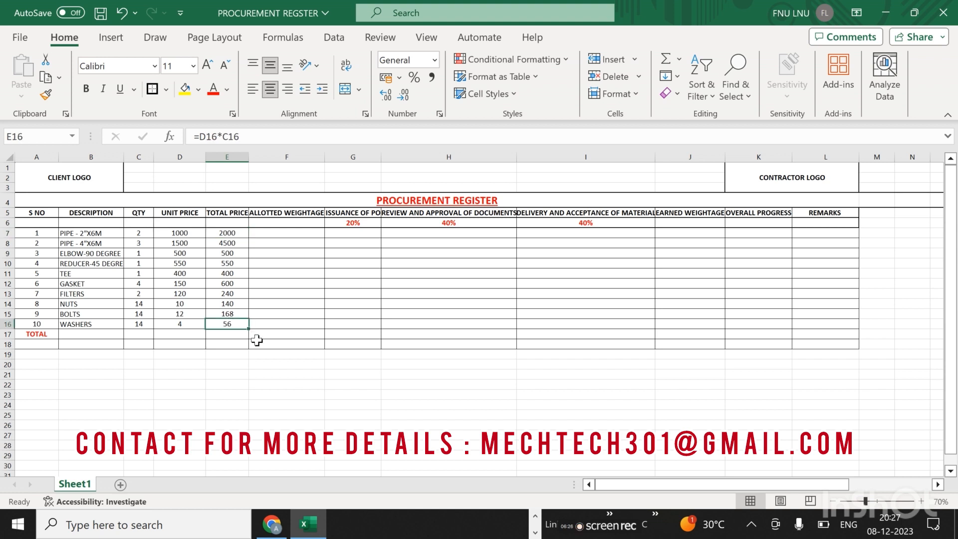
# Step: Total the item prices in E17 with the formula =SUM(E7:E16) and apply the comma number style to it
pyautogui.click(231, 334)
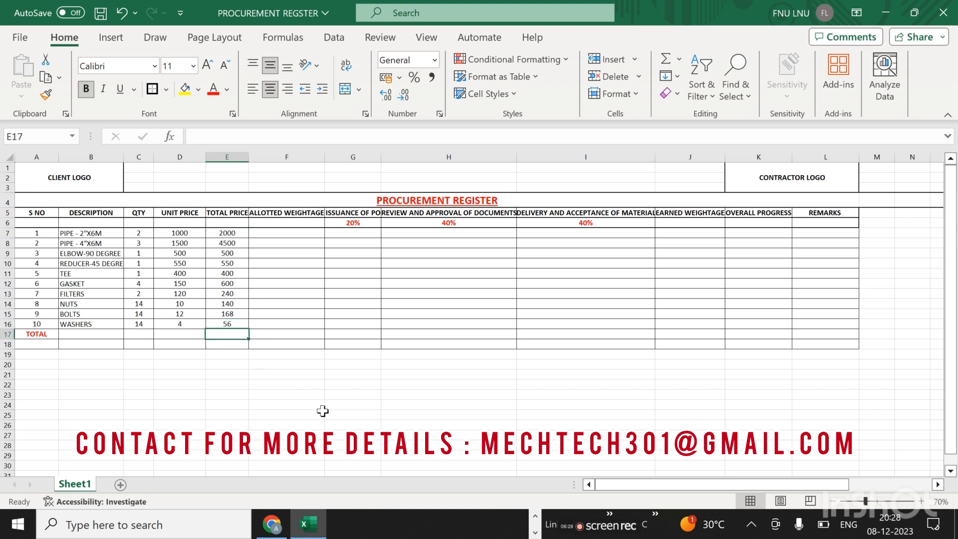
pyautogui.write('=')
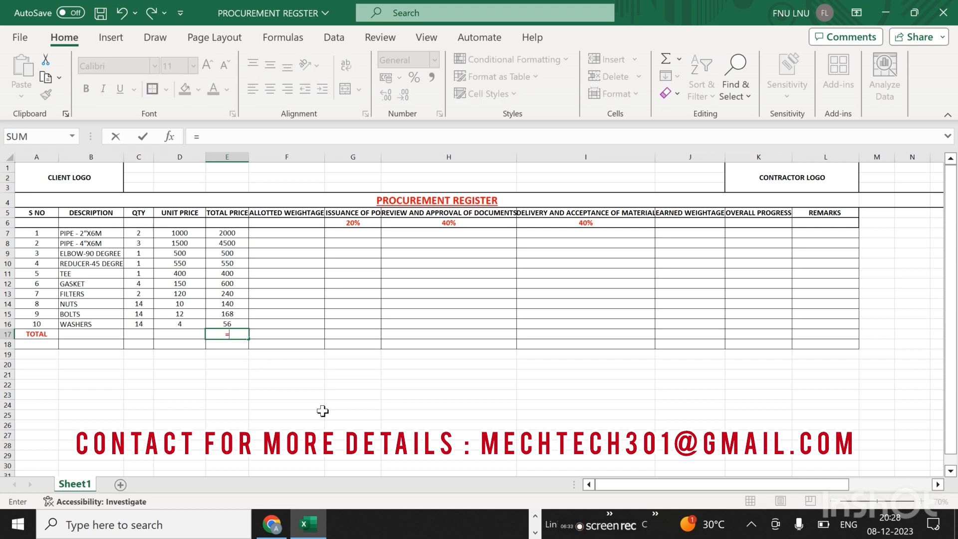
pyautogui.write('SUM')
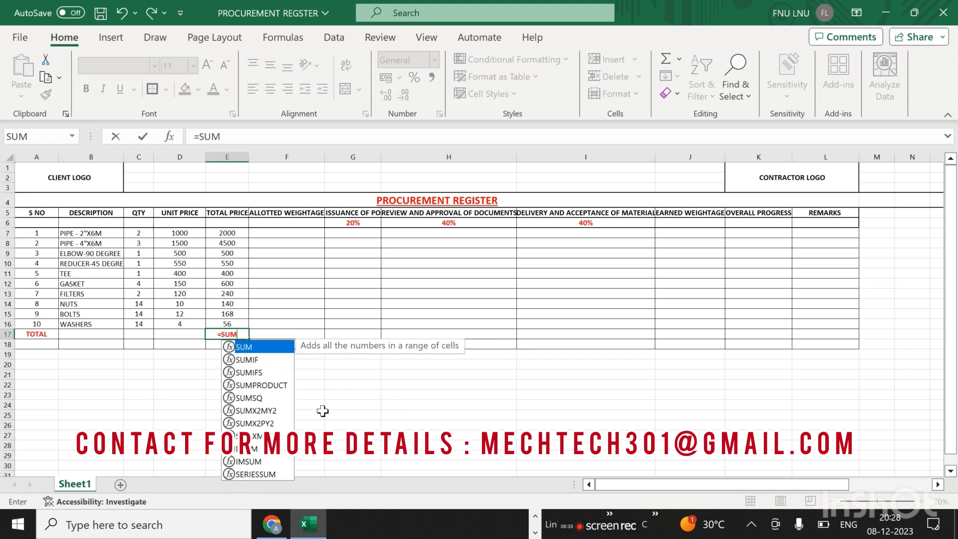
pyautogui.write('(')
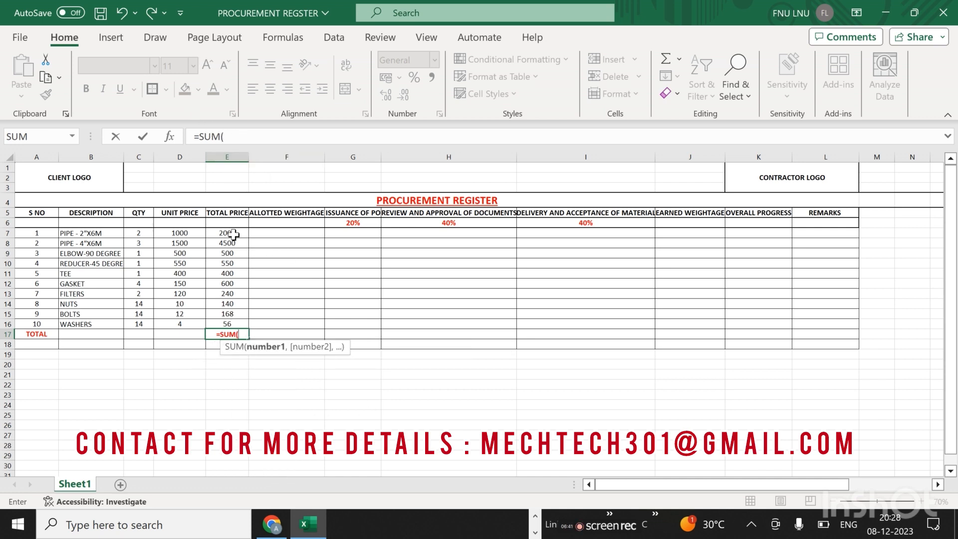
pyautogui.moveTo(233, 235); pyautogui.dragTo(238, 325)
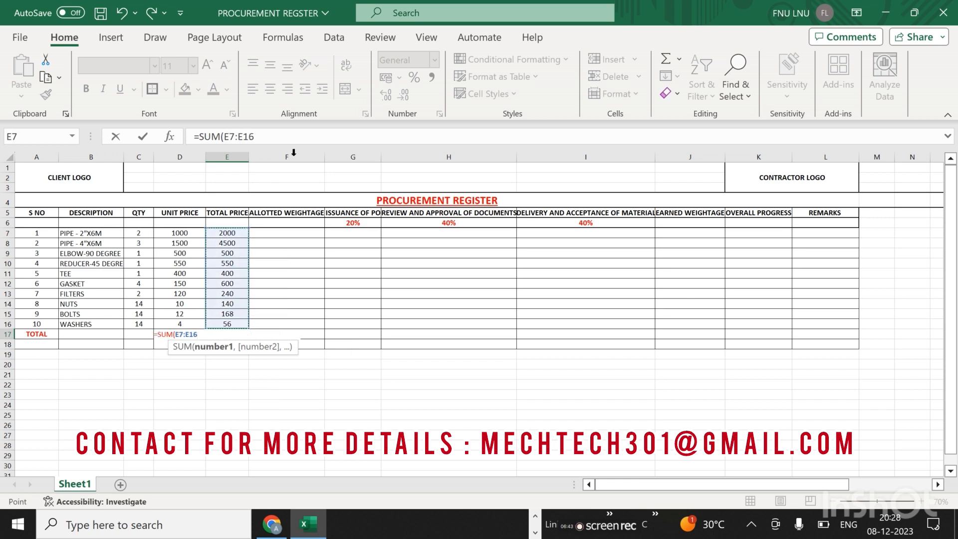
pyautogui.click(300, 137)
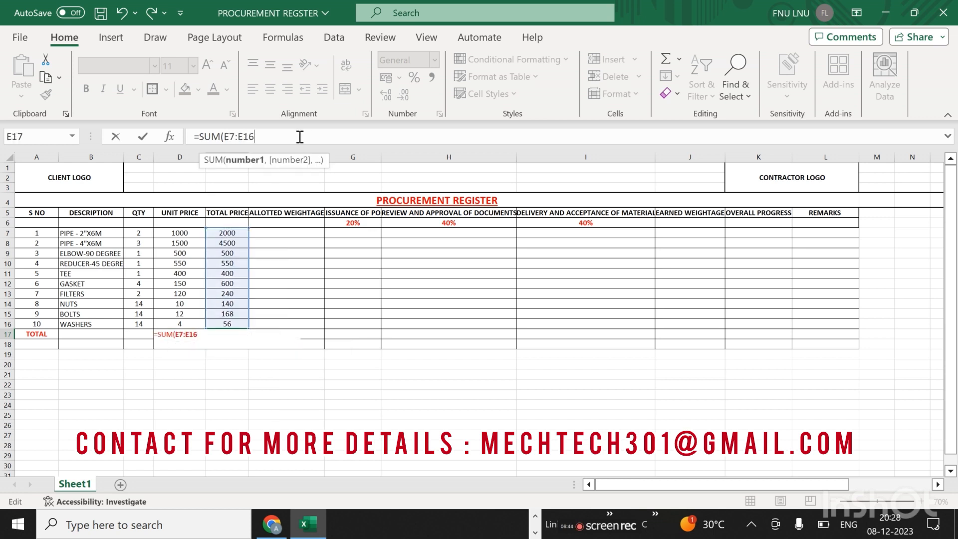
pyautogui.write(')')
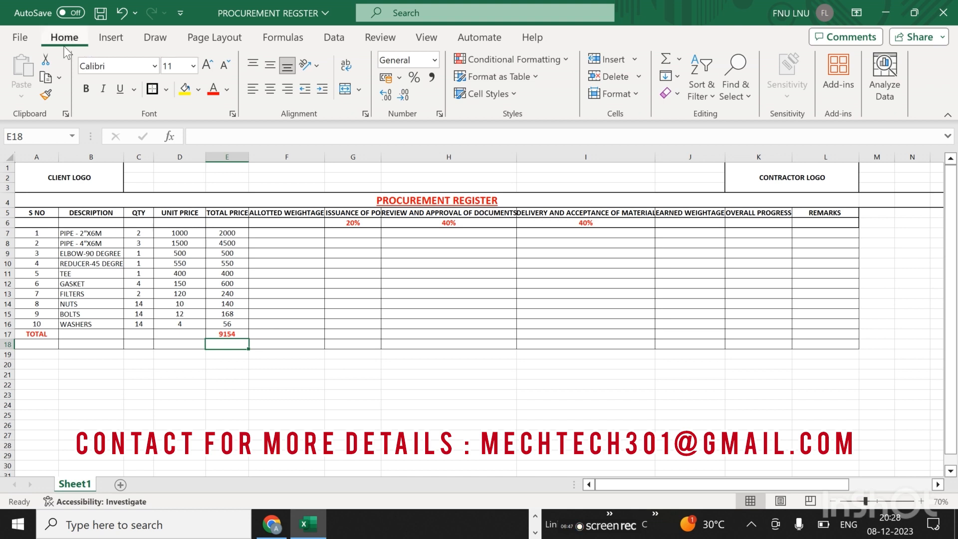
pyautogui.click(228, 336)
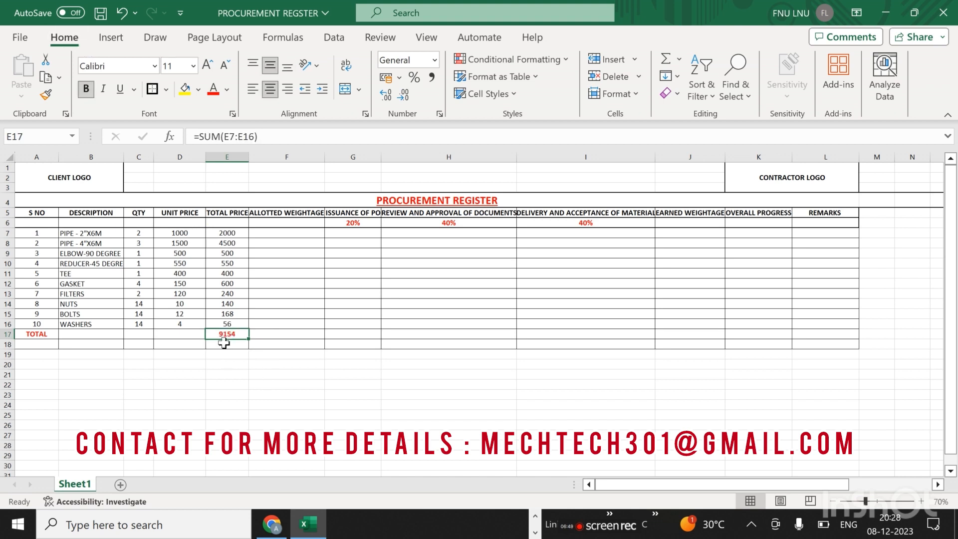
pyautogui.click(433, 75)
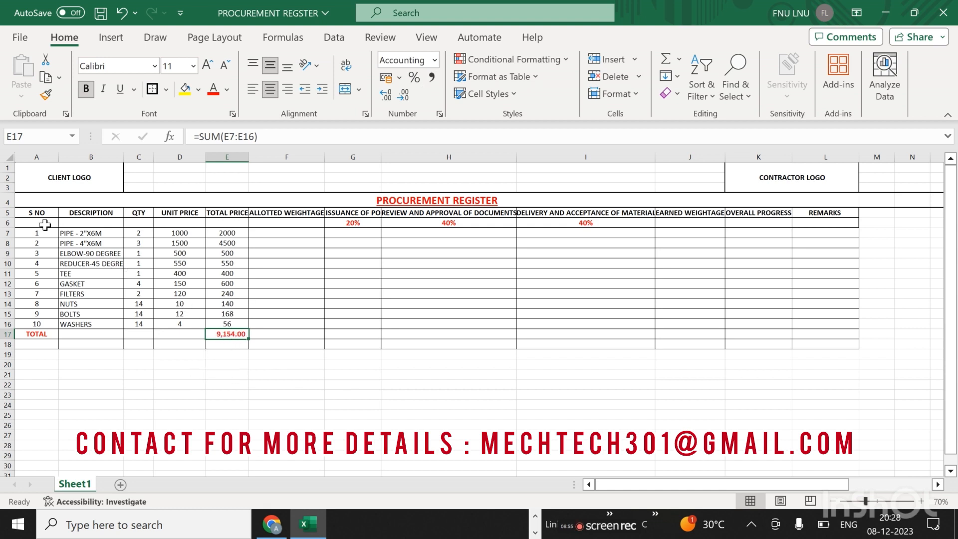
pyautogui.click(278, 383)
# Step: Calculate the first item's allotted weightage in F7 with the formula =E7/$E$17, keeping the total price reference absolute
pyautogui.click(299, 234)
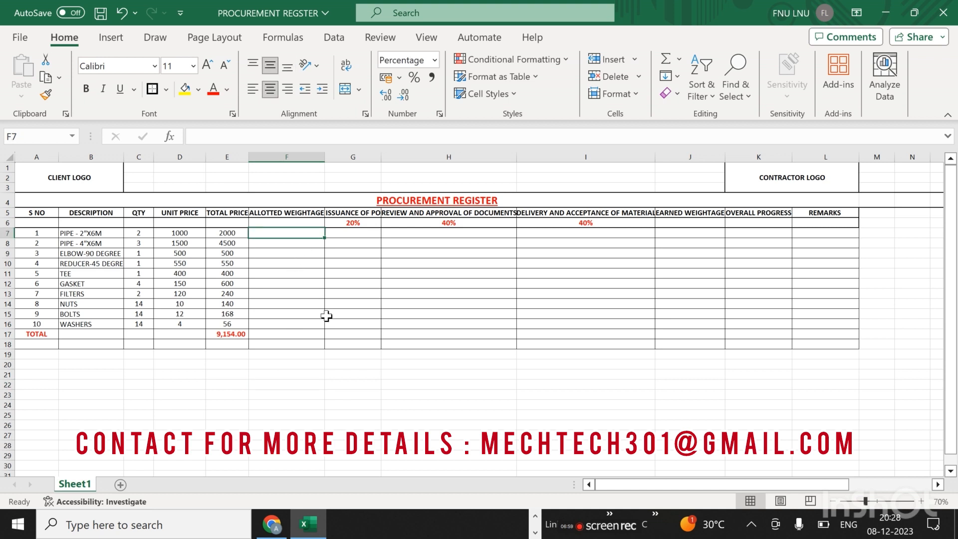
pyautogui.write('=')
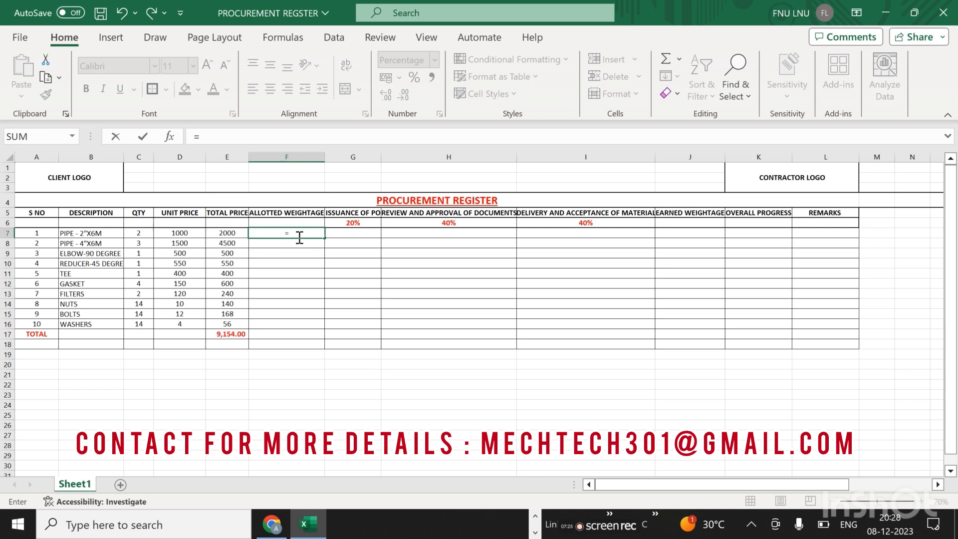
pyautogui.click(240, 136)
pyautogui.click(233, 233)
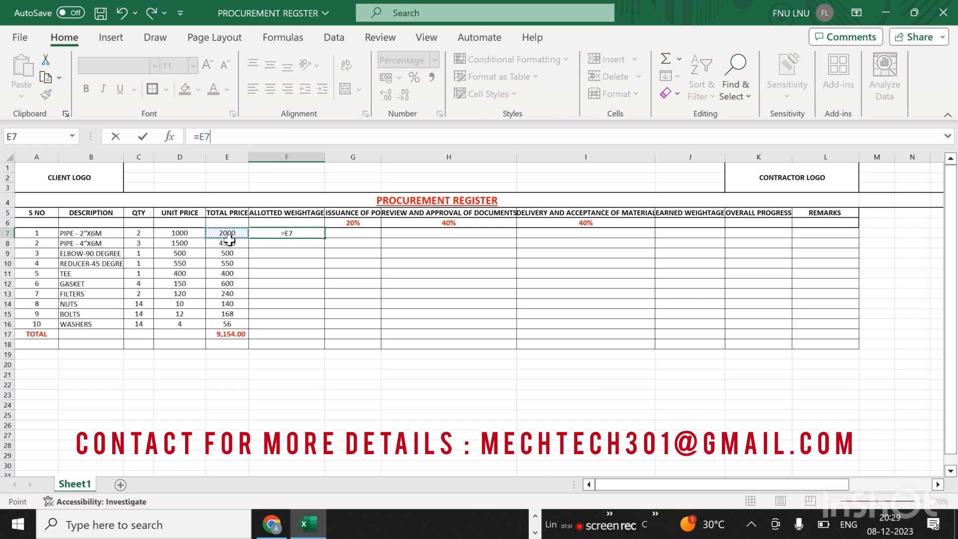
pyautogui.write('/')
pyautogui.click(229, 333)
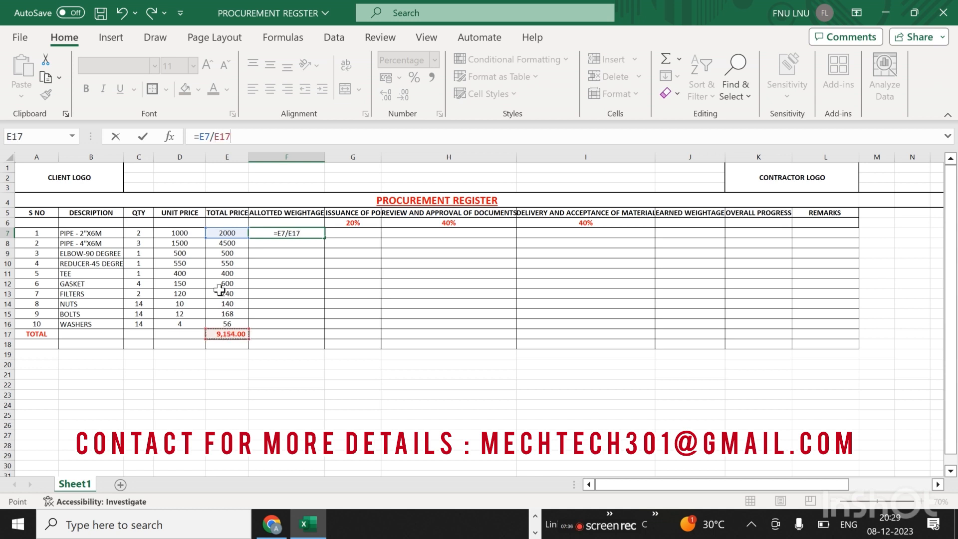
pyautogui.click(214, 135)
pyautogui.write('$E')
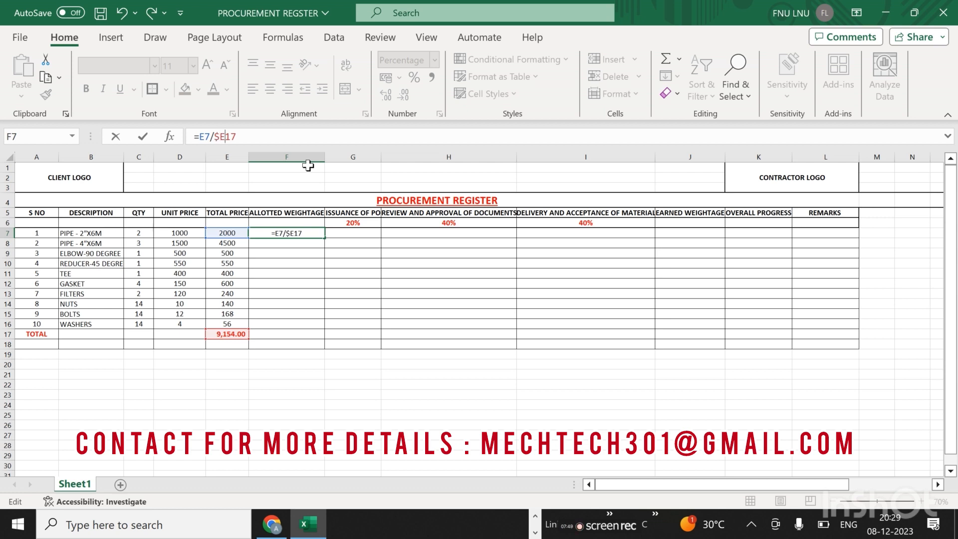
pyautogui.write('$')
pyautogui.press('Return')
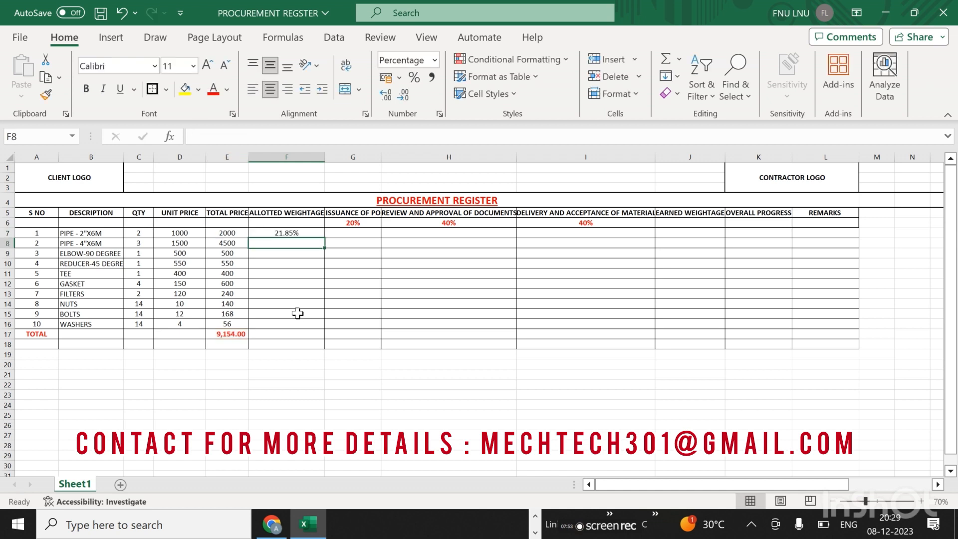
# Step: Fill the allotted weightage formula from F7 down through F16 and check the copied formula in the filters row
pyautogui.click(290, 233)
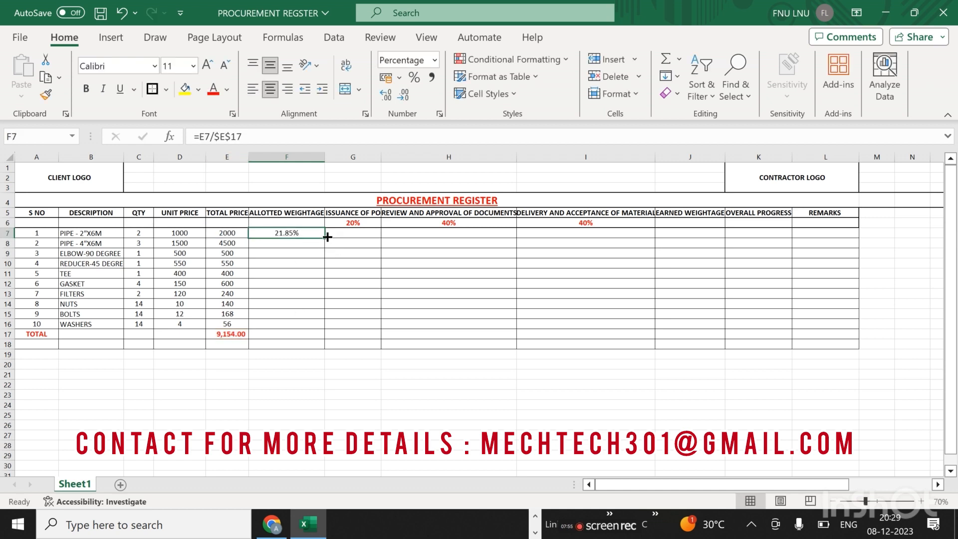
pyautogui.moveTo(325, 238); pyautogui.dragTo(313, 330)
pyautogui.click(288, 384)
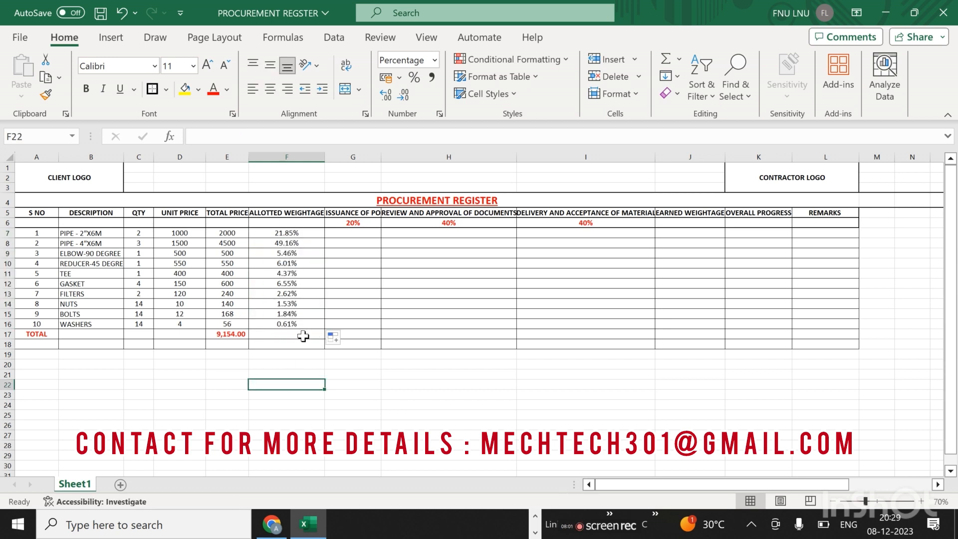
pyautogui.click(289, 233)
pyautogui.click(288, 254)
pyautogui.click(287, 294)
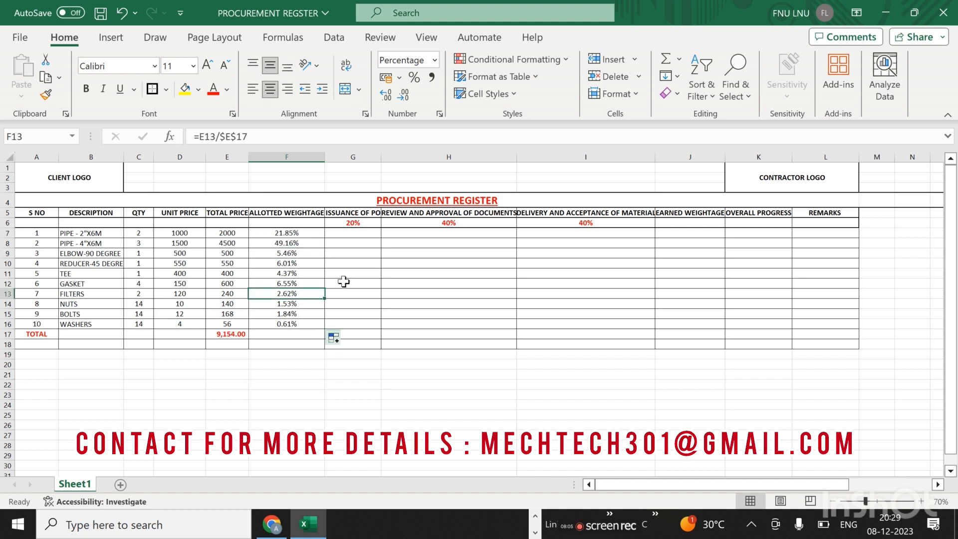
pyautogui.click(324, 136)
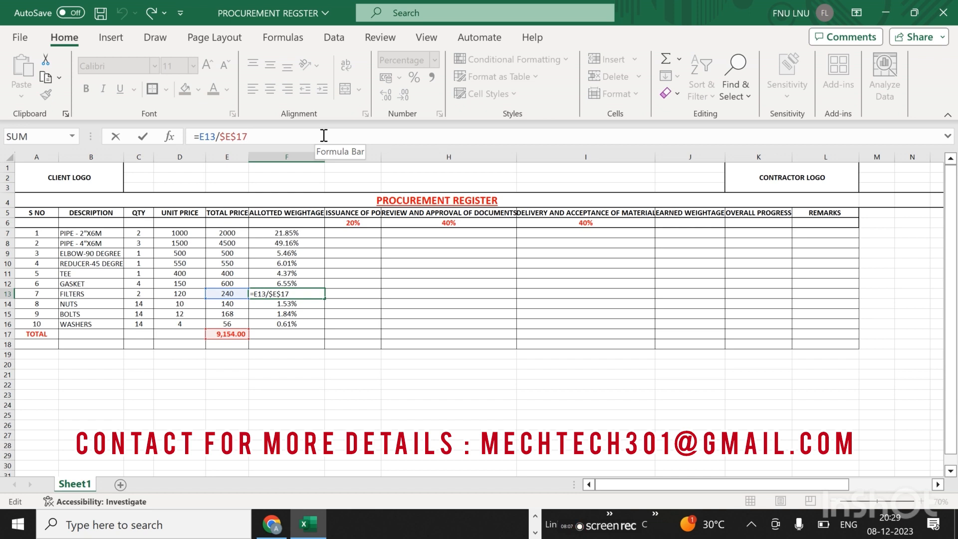
# Step: Total the allotted weightage by copying E17 into F17 as a formula only, and compare the ranges of both sums
pyautogui.click(243, 336)
pyautogui.rightClick(243, 336)
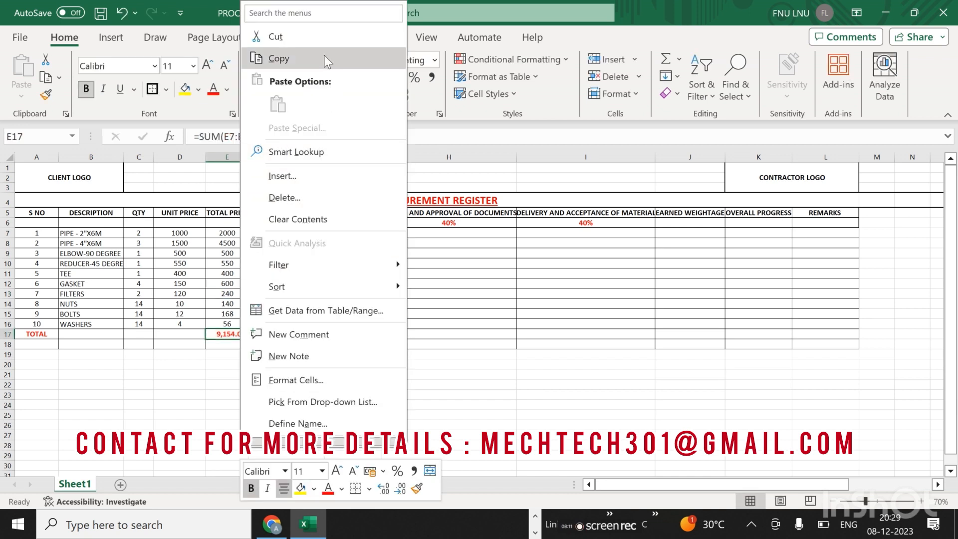
pyautogui.click(325, 58)
pyautogui.rightClick(275, 335)
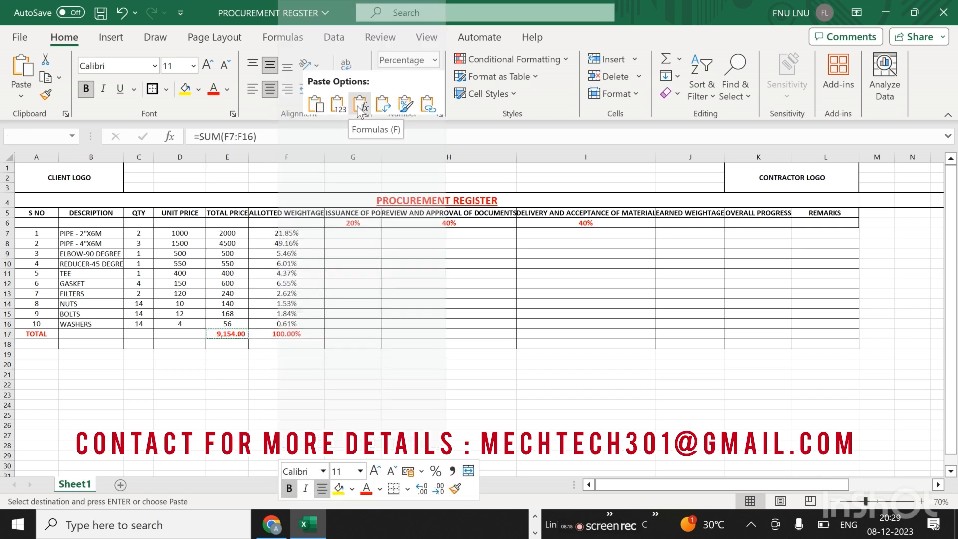
pyautogui.click(358, 106)
pyautogui.click(235, 334)
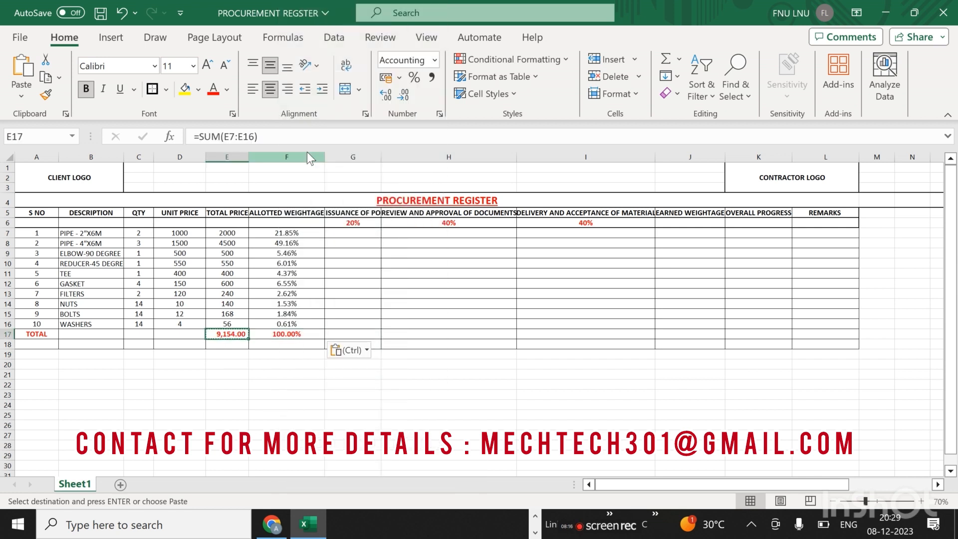
pyautogui.click(314, 136)
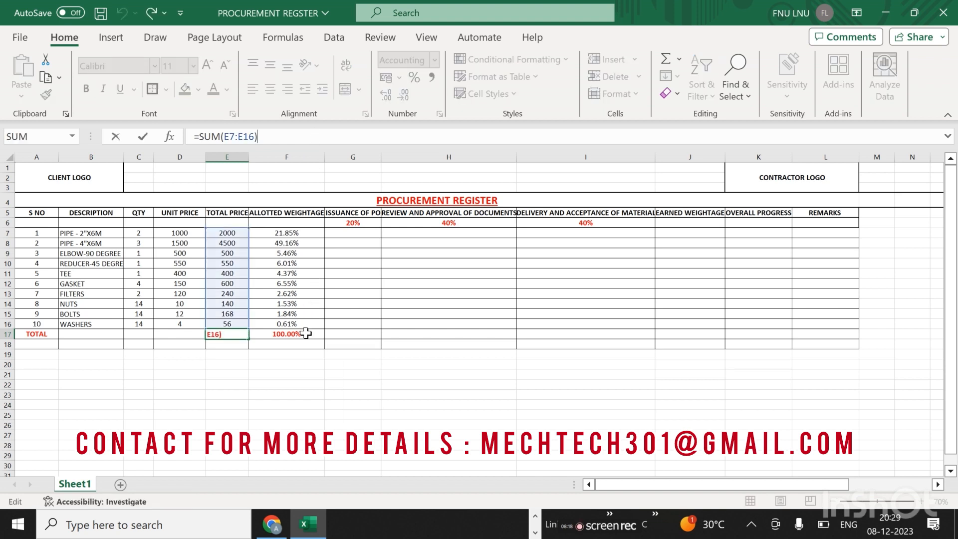
pyautogui.click(306, 334)
pyautogui.click(317, 136)
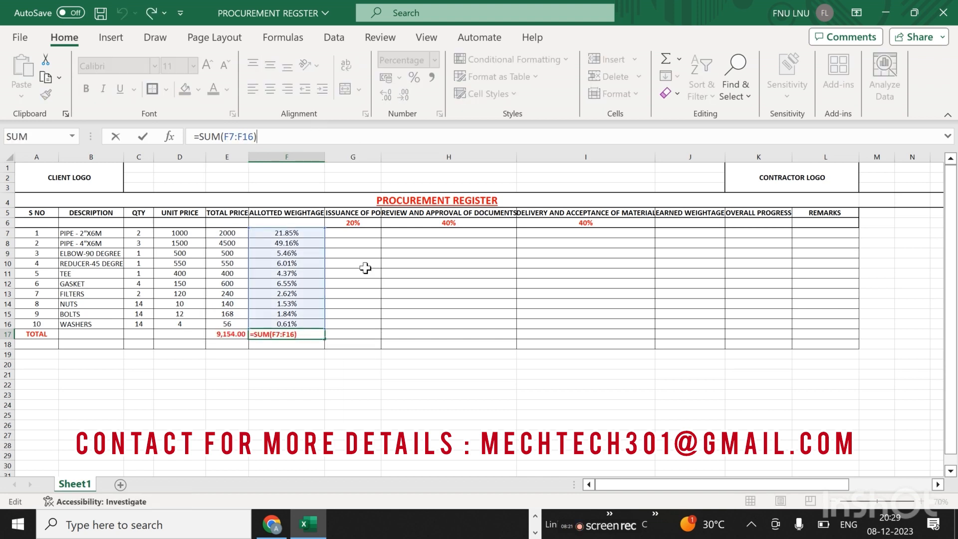
# Step: Copy the total price sum into F17 once more as a formula only and check that it covers F7:F16
pyautogui.click(236, 334)
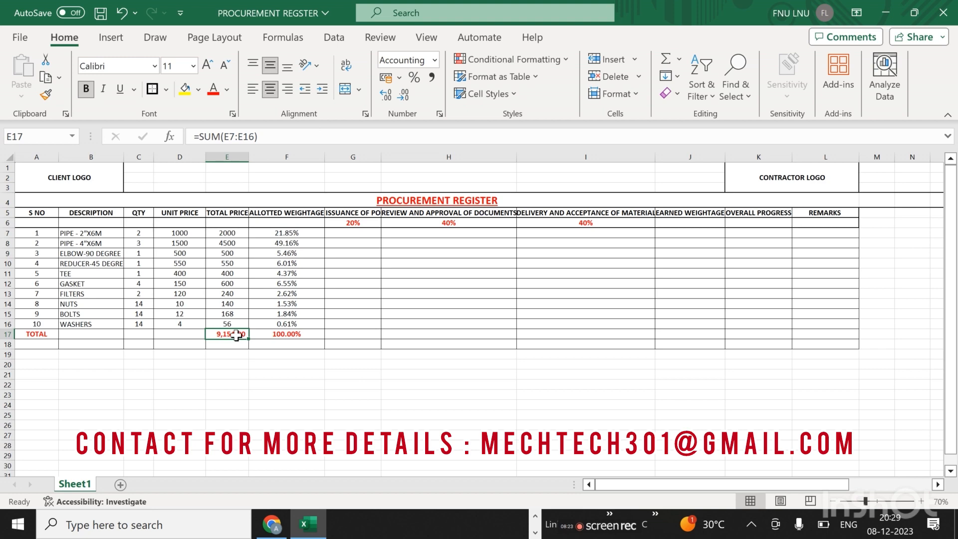
pyautogui.rightClick(237, 335)
pyautogui.click(337, 62)
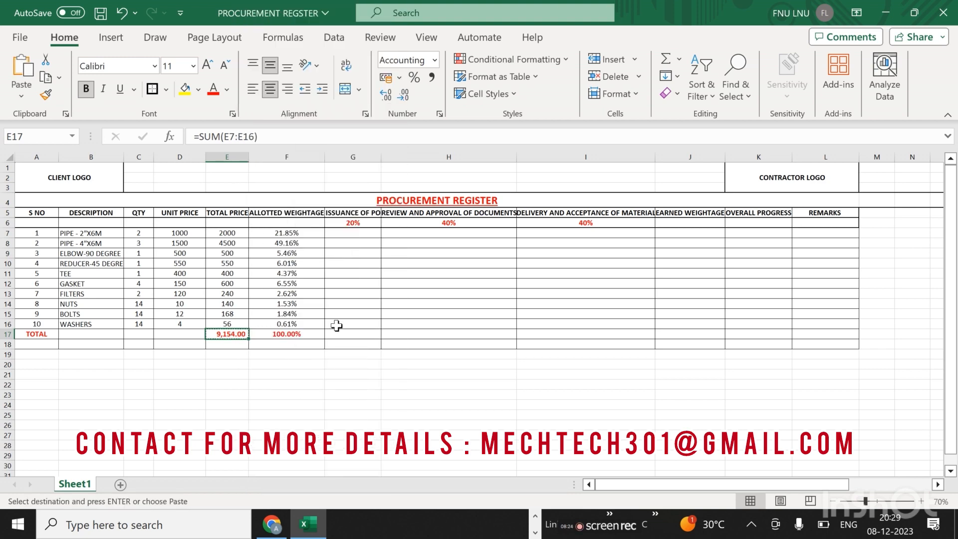
pyautogui.click(307, 334)
pyautogui.rightClick(308, 333)
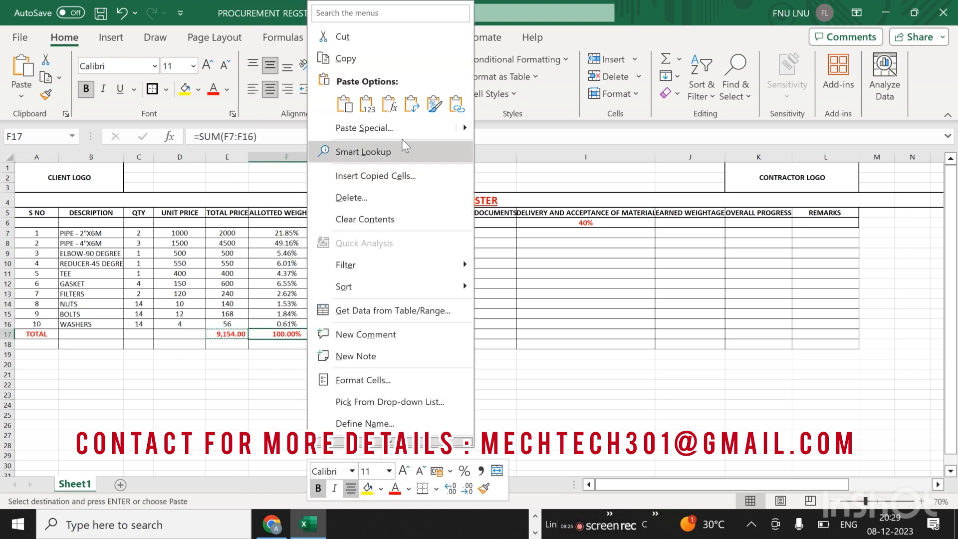
pyautogui.click(389, 106)
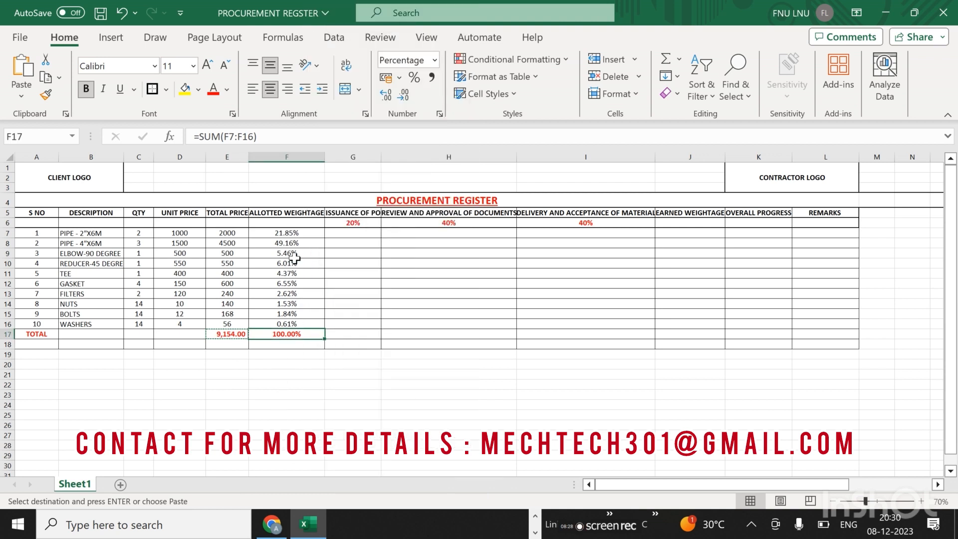
pyautogui.click(317, 136)
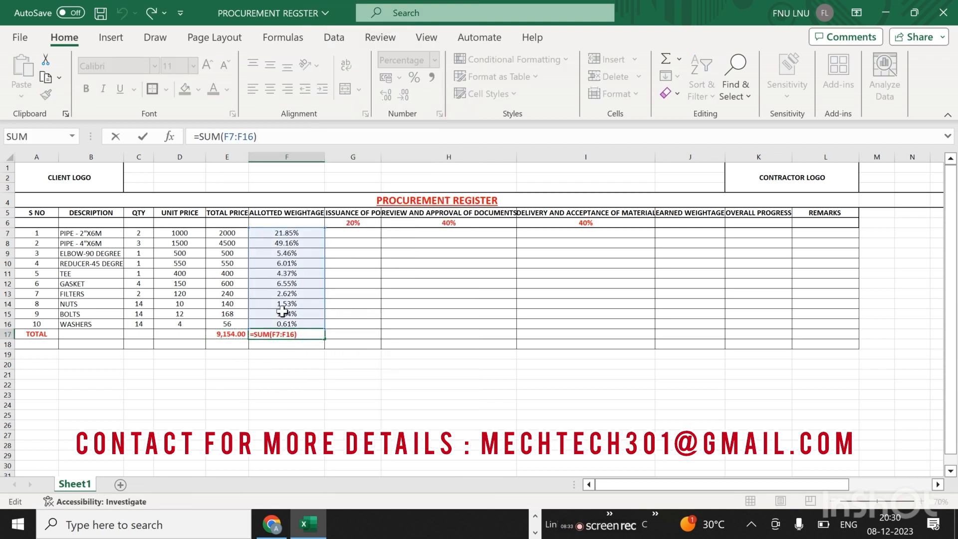
pyautogui.click(290, 366)
pyautogui.click(290, 334)
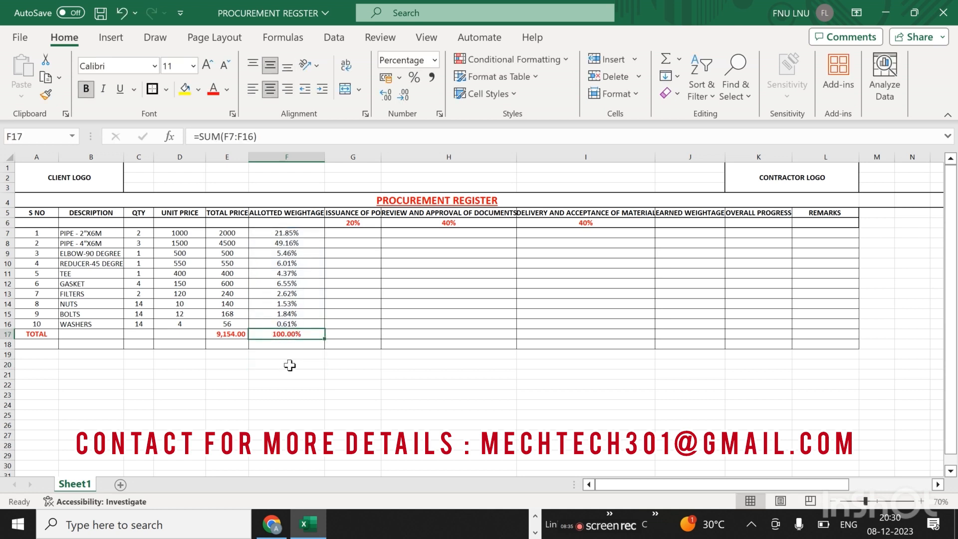
pyautogui.click(287, 385)
pyautogui.click(289, 465)
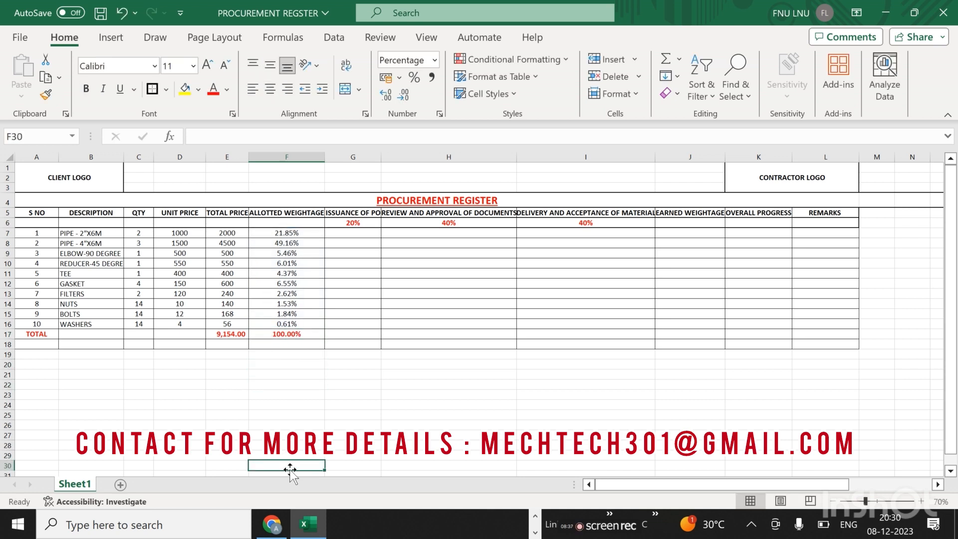
# Step: Begin the first item's earned weightage formula in J7 with the purchase order milestone term =(G7*G6)
pyautogui.click(701, 234)
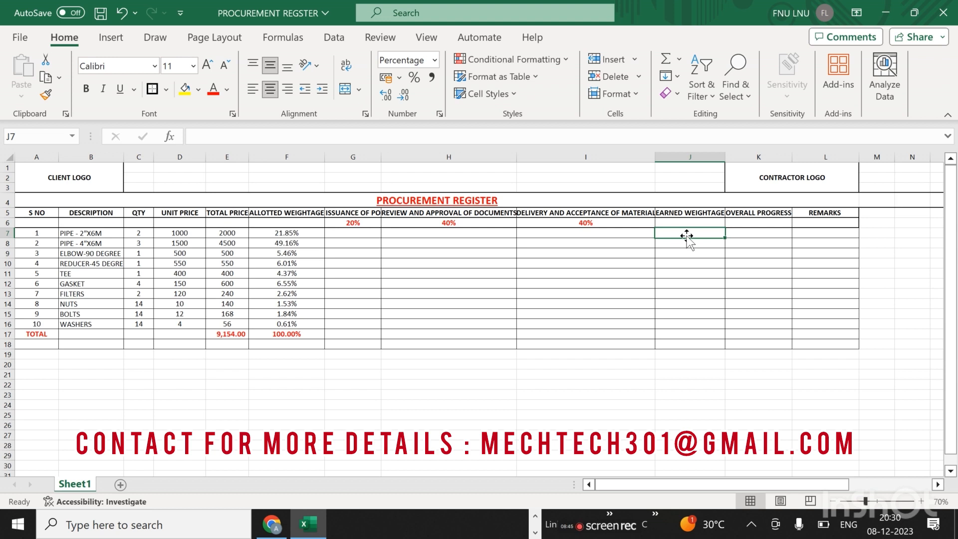
pyautogui.write('=')
pyautogui.press('BackSpace')
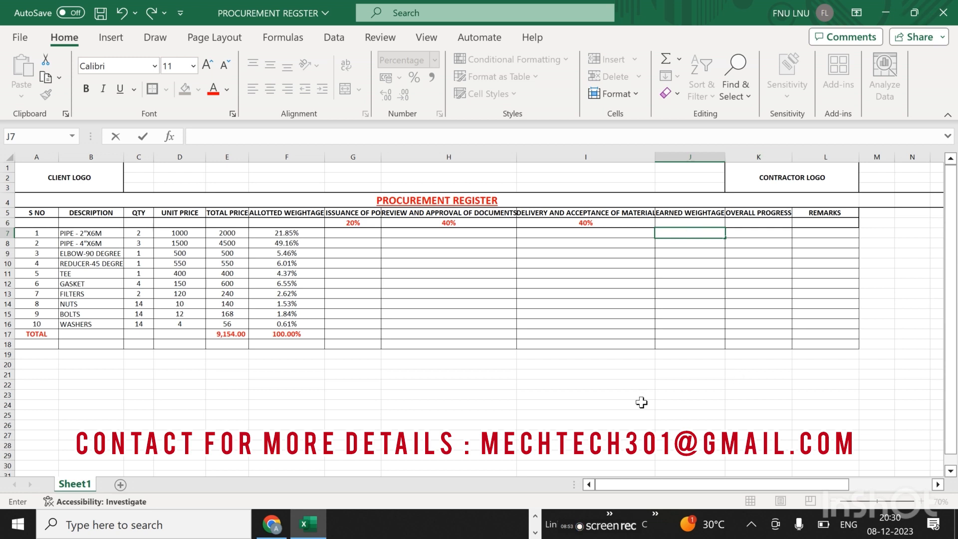
pyautogui.write('=')
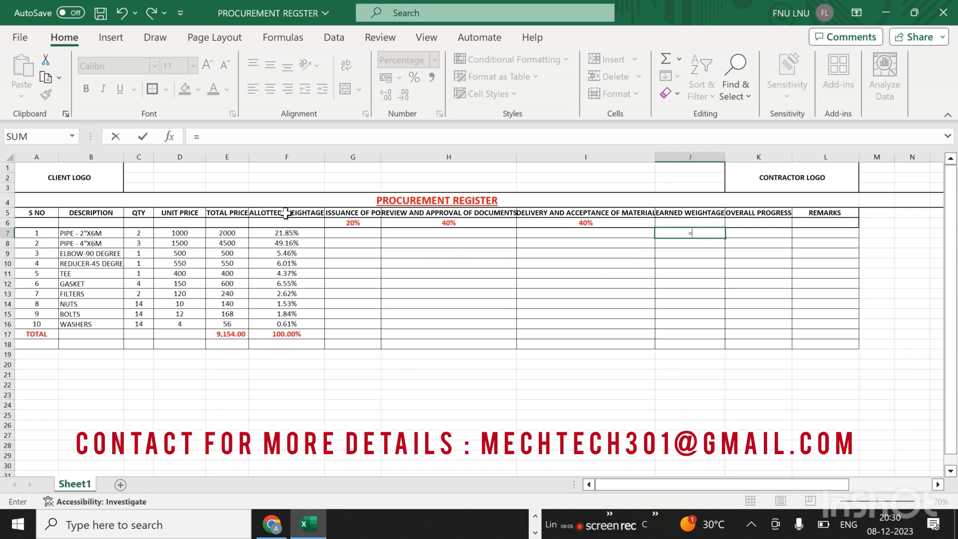
pyautogui.click(373, 234)
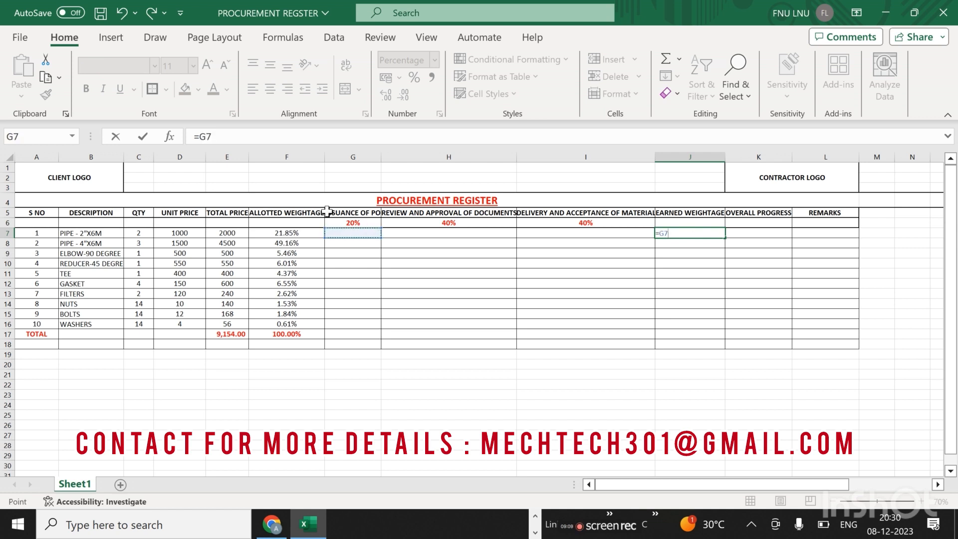
pyautogui.click(199, 139)
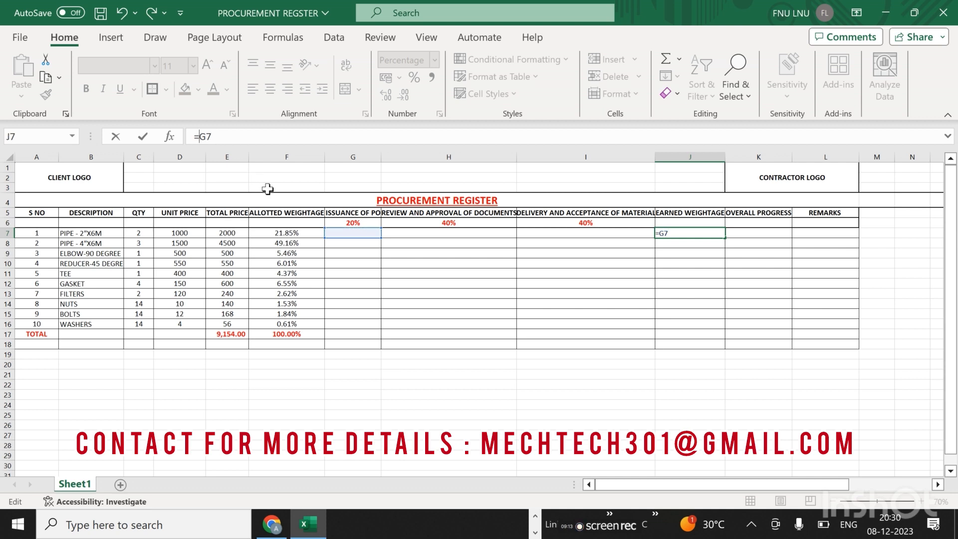
pyautogui.write('(')
pyautogui.click(273, 138)
pyautogui.write('8')
pyautogui.press('BackSpace')
pyautogui.write('*')
pyautogui.click(356, 223)
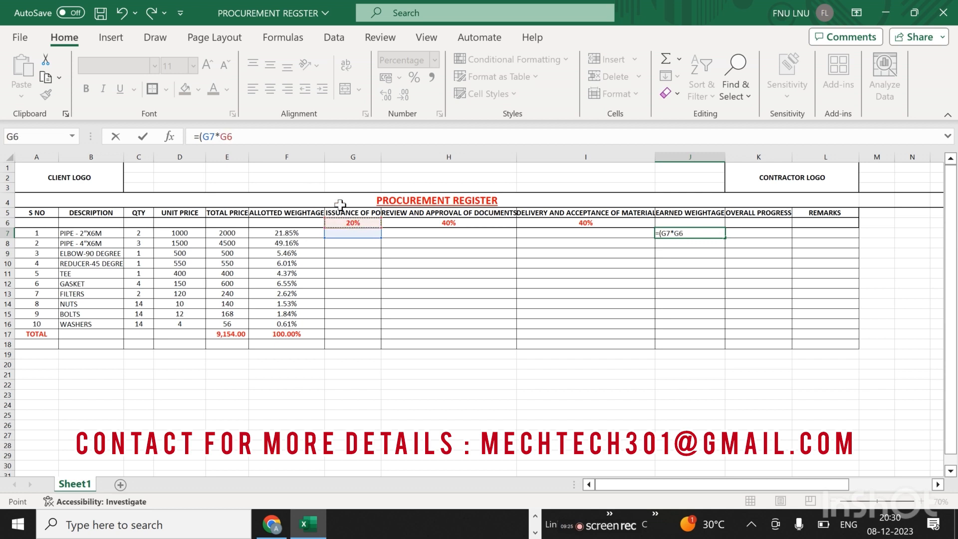
pyautogui.write(')+(')
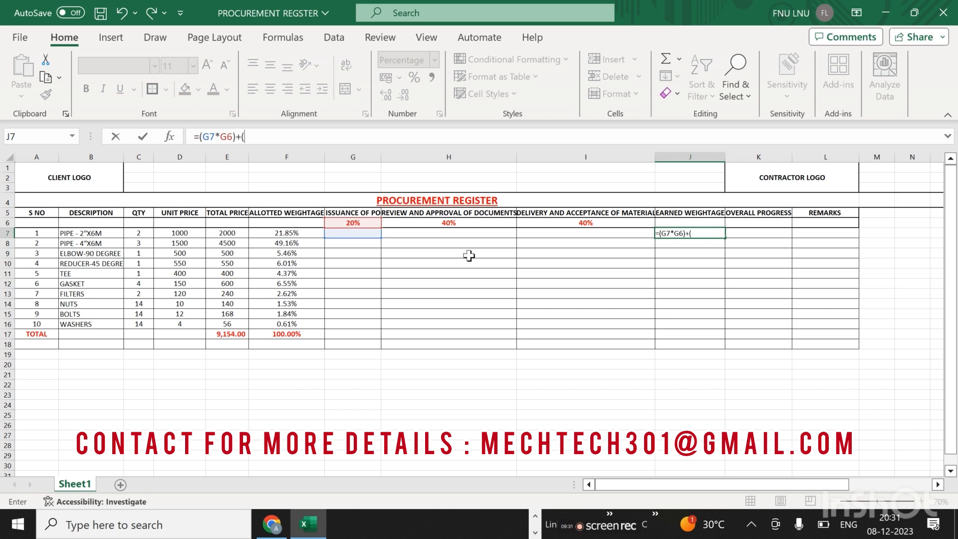
# Step: Extend the J7 formula with the document review and material delivery terms, (H7*H6)+(I7*I6)
pyautogui.click(493, 233)
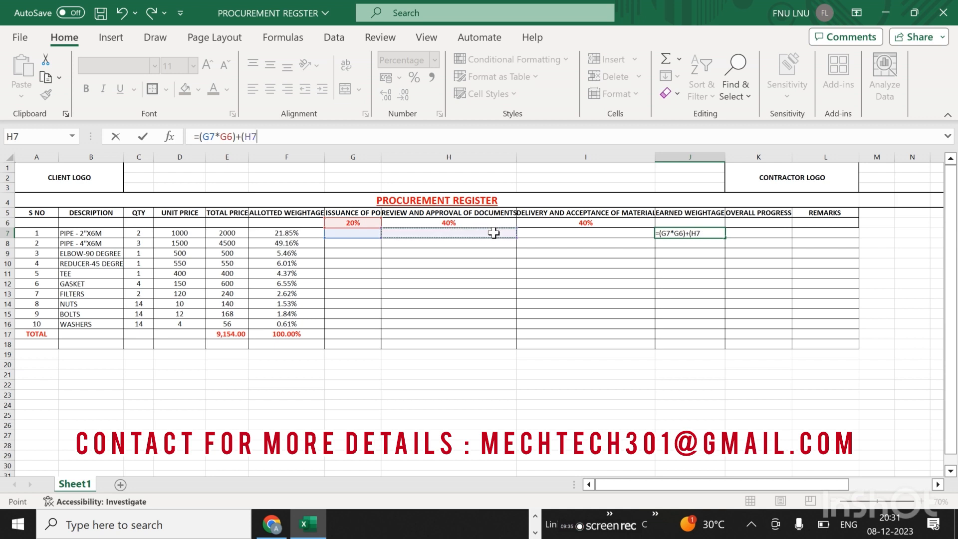
pyautogui.write('*')
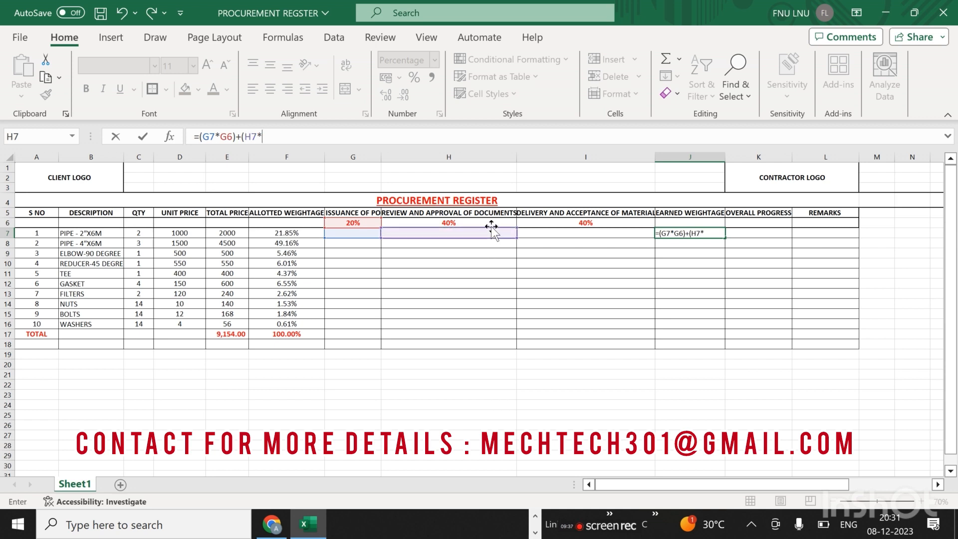
pyautogui.click(488, 226)
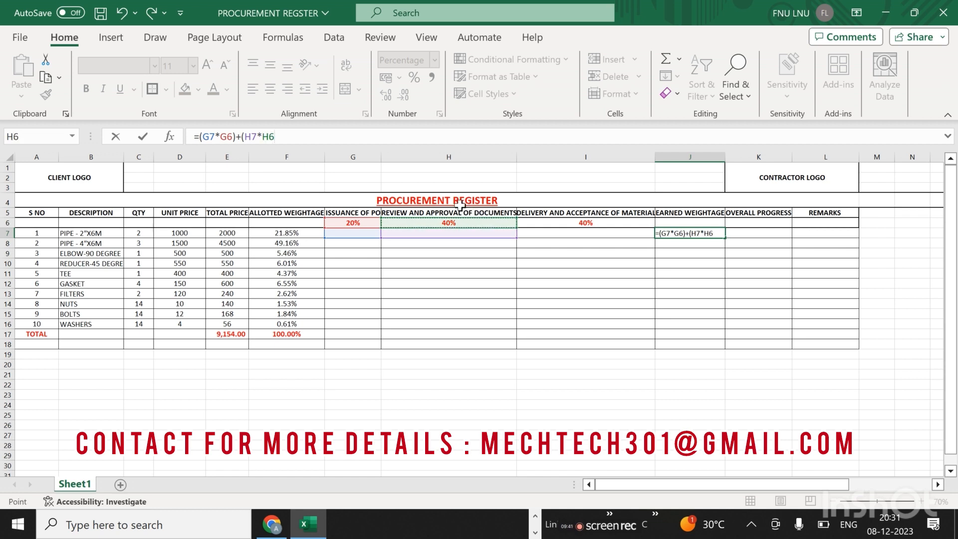
pyautogui.write(')')
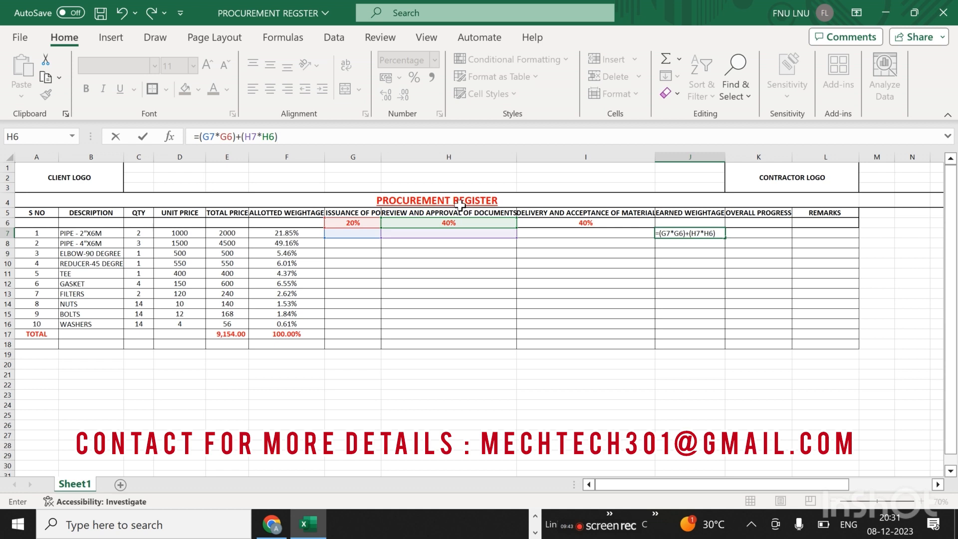
pyautogui.write('+(')
pyautogui.click(601, 236)
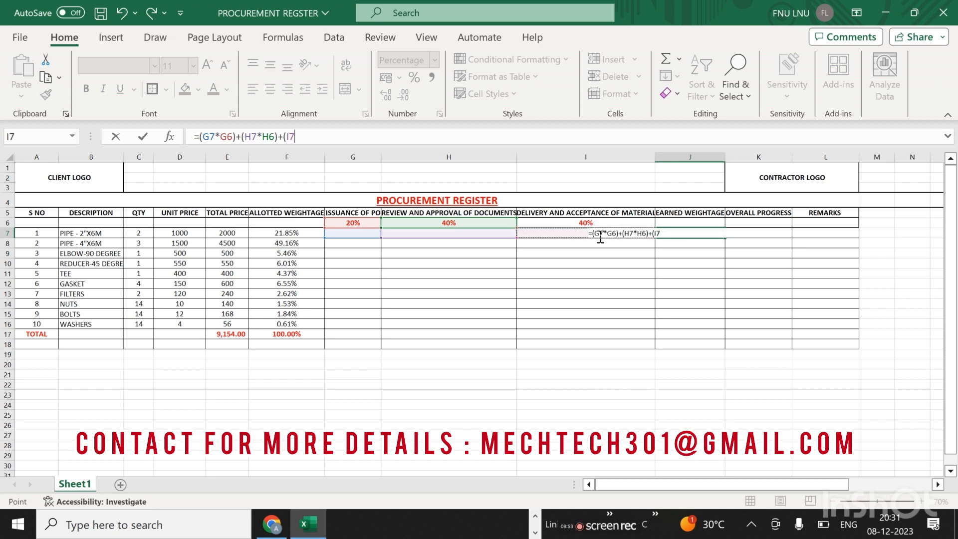
pyautogui.write('*')
pyautogui.click(601, 220)
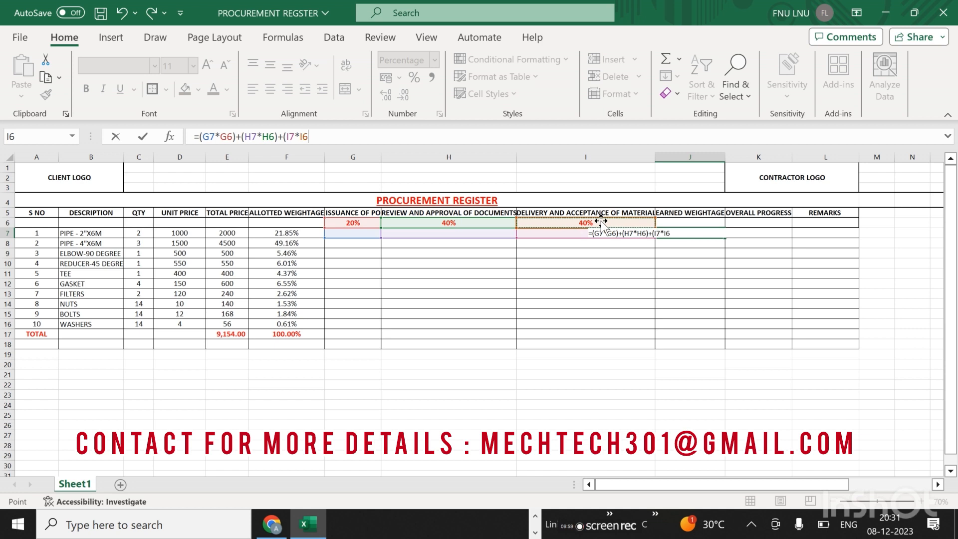
pyautogui.write('))')
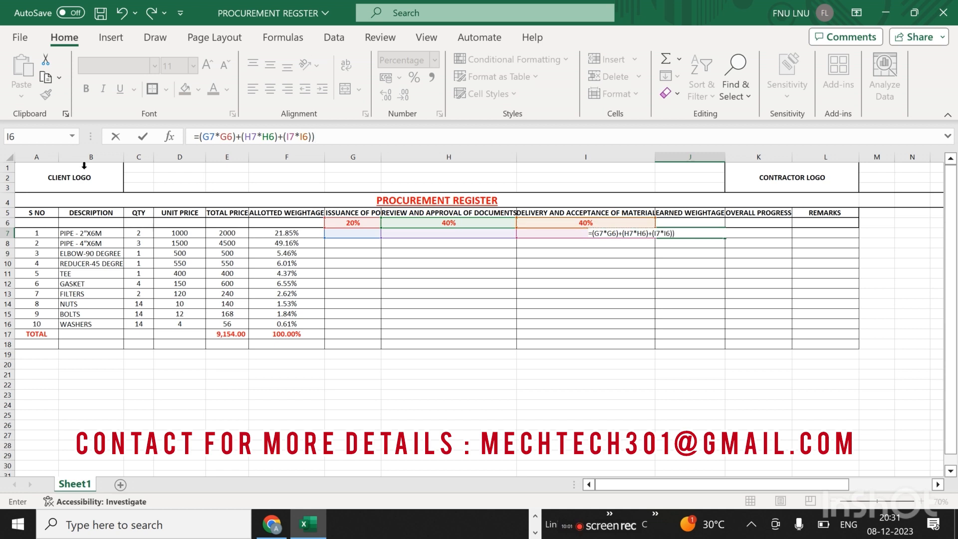
# Step: Enclose the milestone sum in outer parentheses and multiply it by F7, completing J7 as =((G7*G6)+(H7*H6)+(I7*I6))*F7
pyautogui.click(198, 137)
pyautogui.write('(')
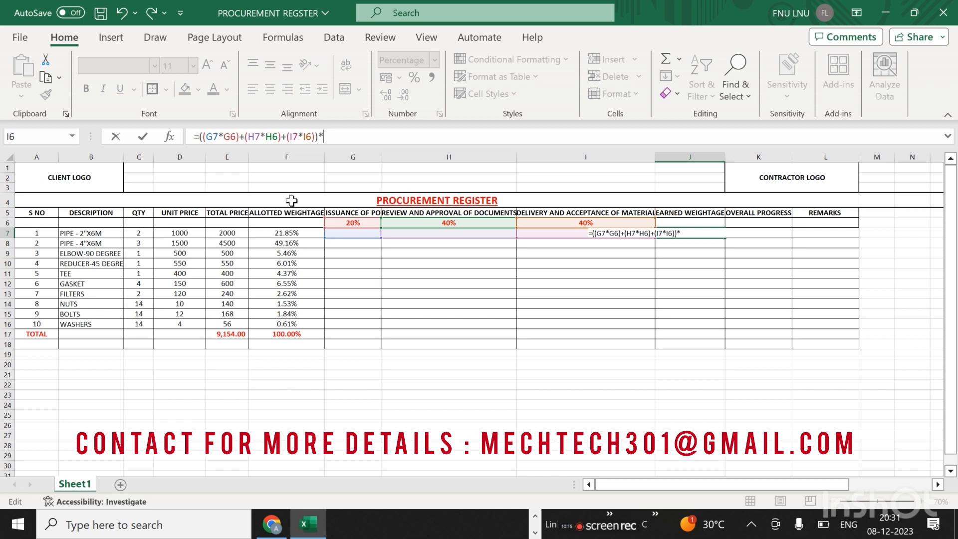
pyautogui.click(302, 234)
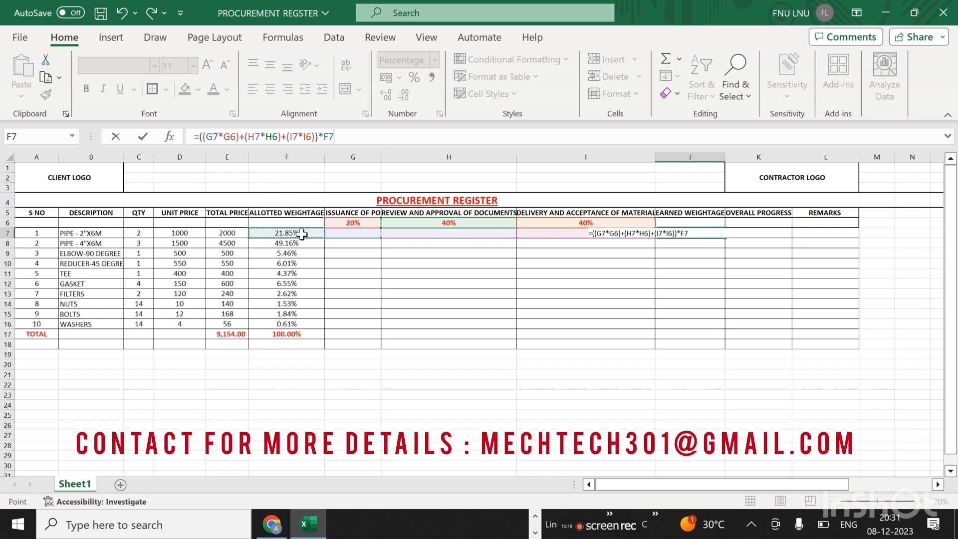
pyautogui.press('Return')
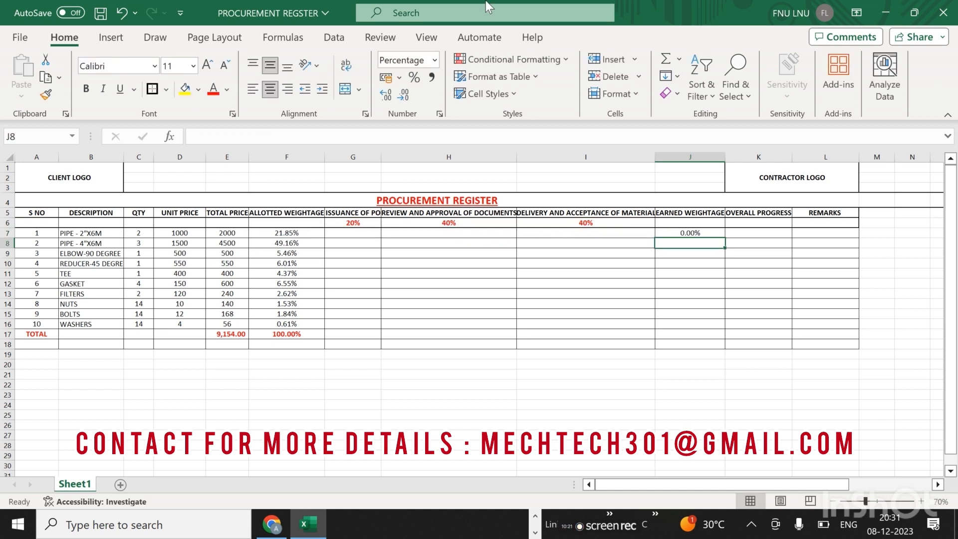
pyautogui.click(693, 233)
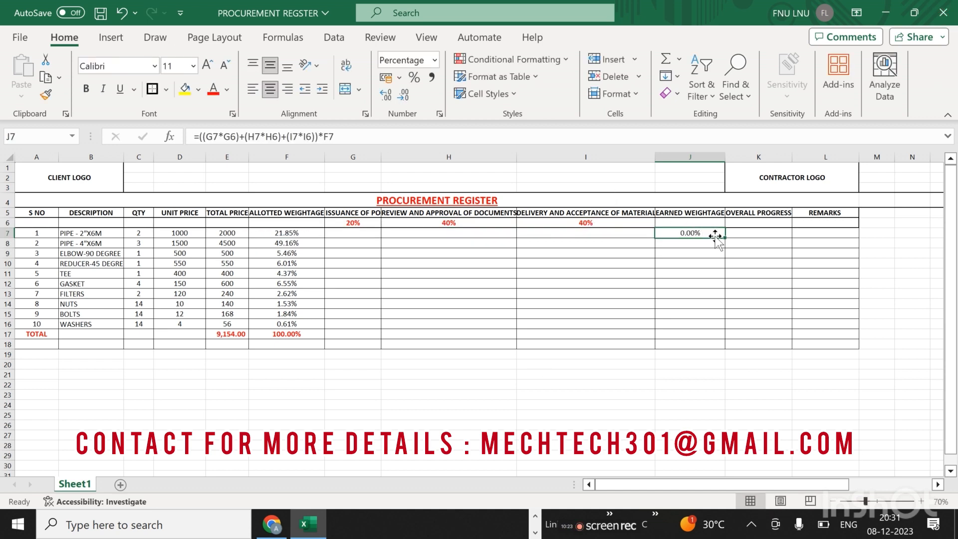
# Step: Calculate the first item's overall progress in K7 with the formula =J7/F7 and check the entered formula
pyautogui.click(743, 234)
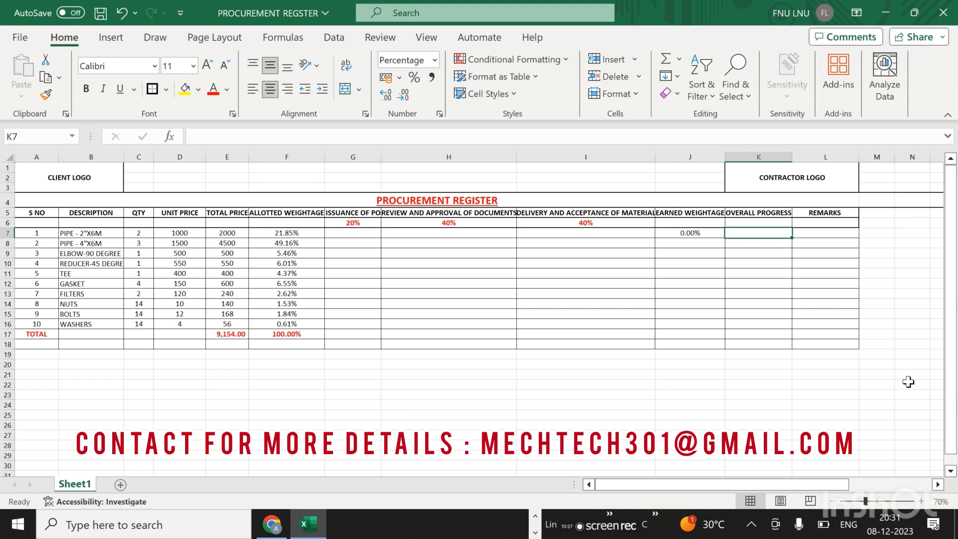
pyautogui.write('=')
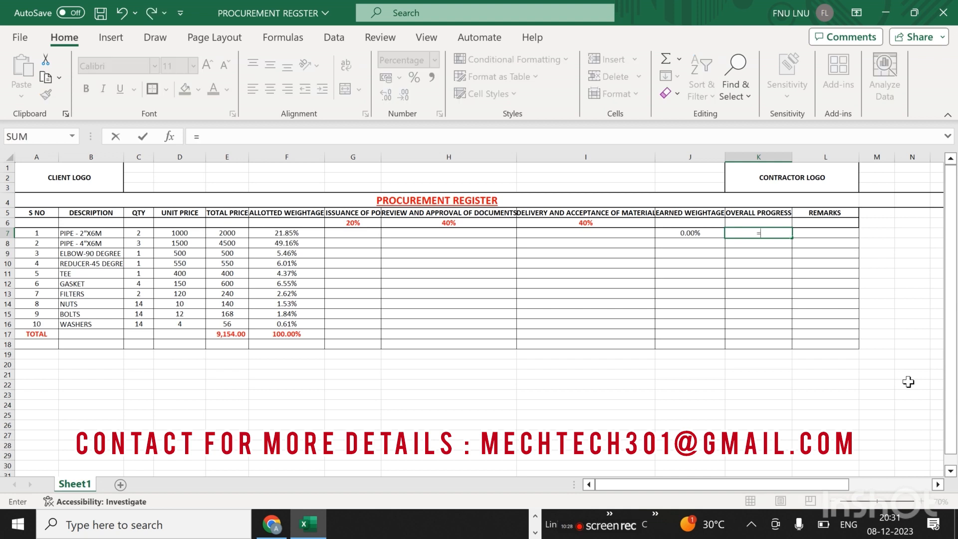
pyautogui.click(702, 234)
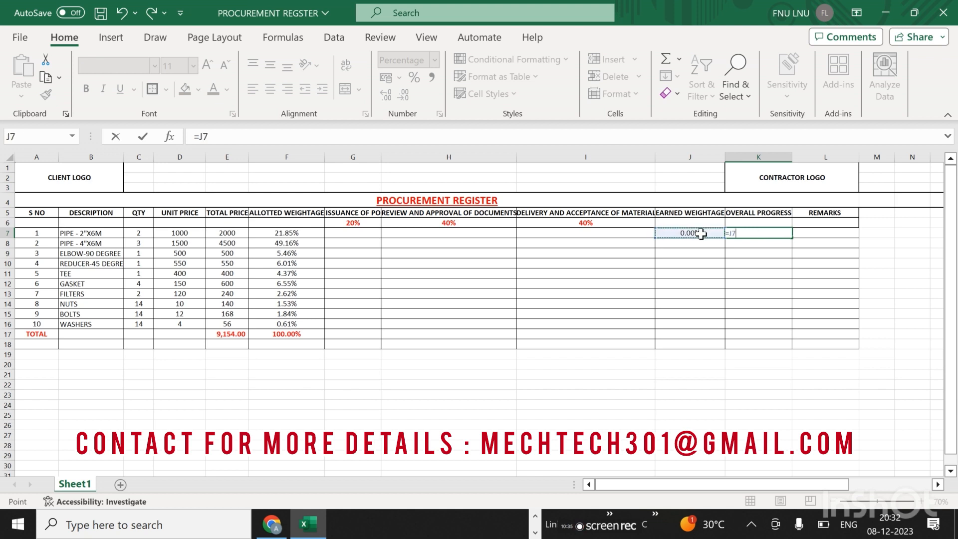
pyautogui.write('/')
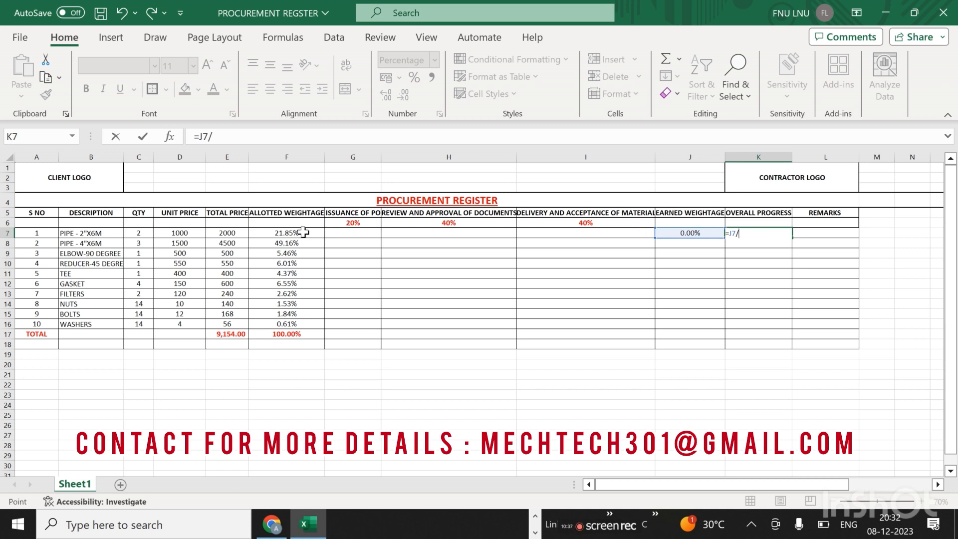
pyautogui.click(302, 233)
pyautogui.press('Return')
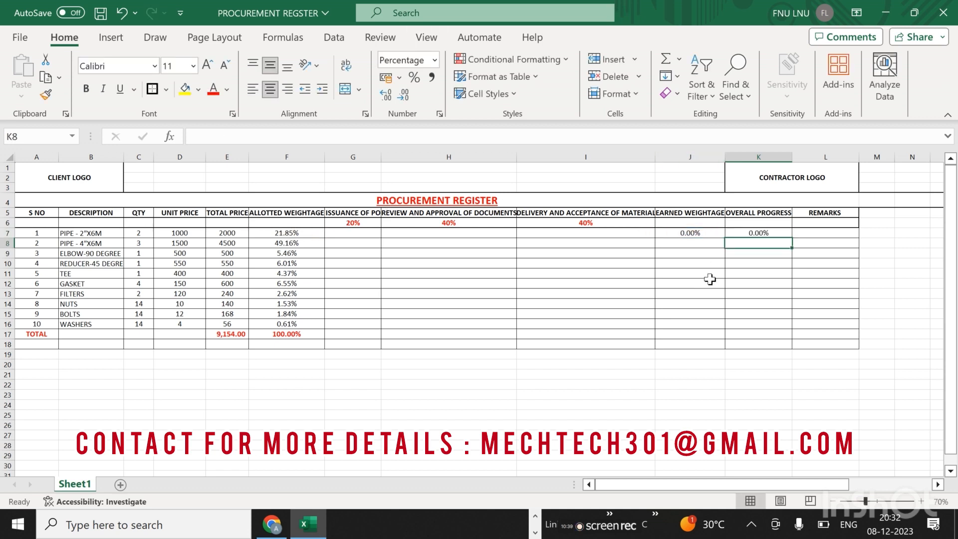
pyautogui.click(771, 234)
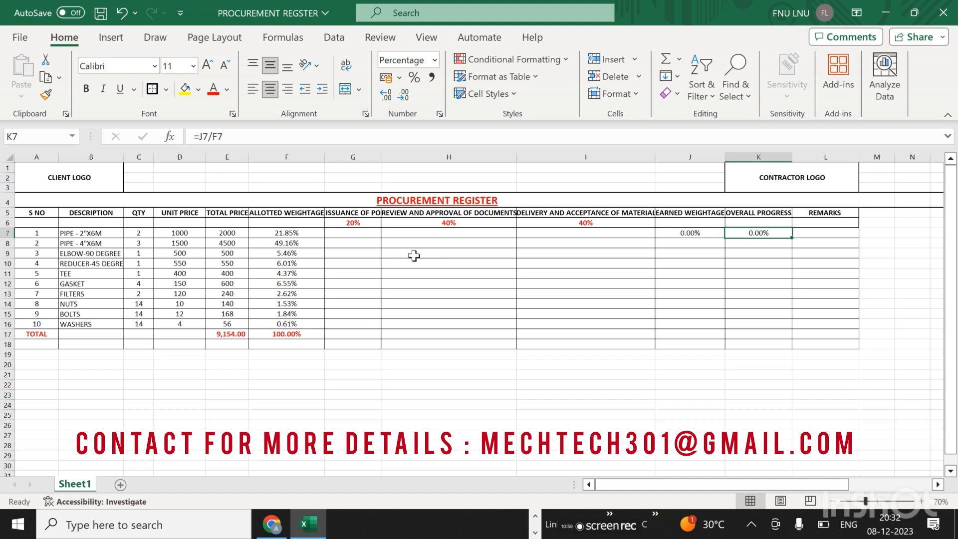
# Step: Enter 100% as the first item's issuance of PO progress in G7
pyautogui.click(351, 237)
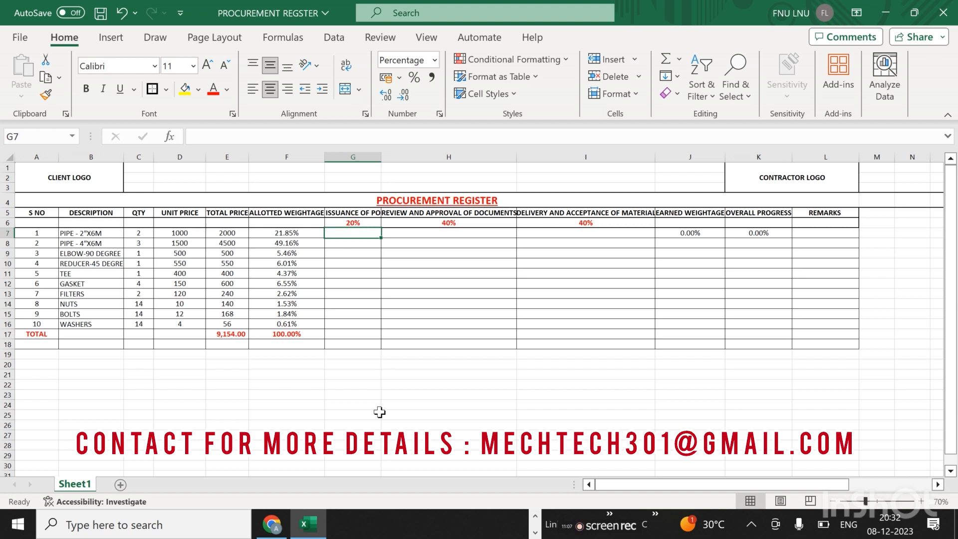
pyautogui.write('1')
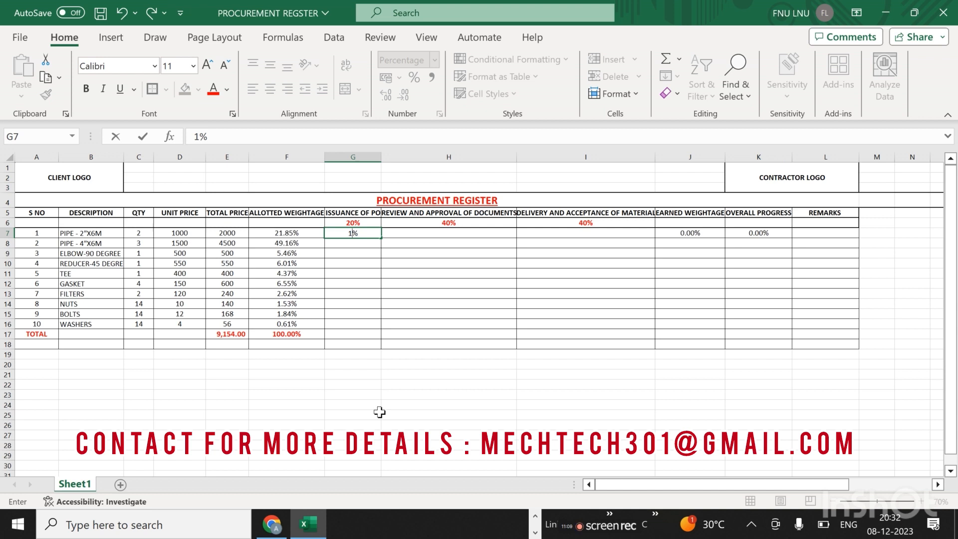
pyautogui.write('00')
pyautogui.press('Tab')
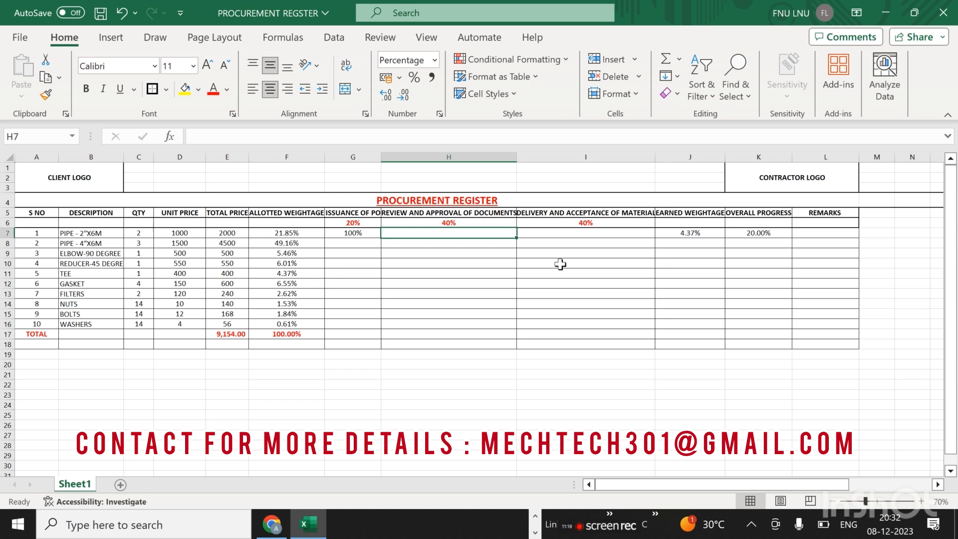
# Step: Examine the first item's earned weightage and overall progress formulas against its issuance of PO entry
pyautogui.click(697, 235)
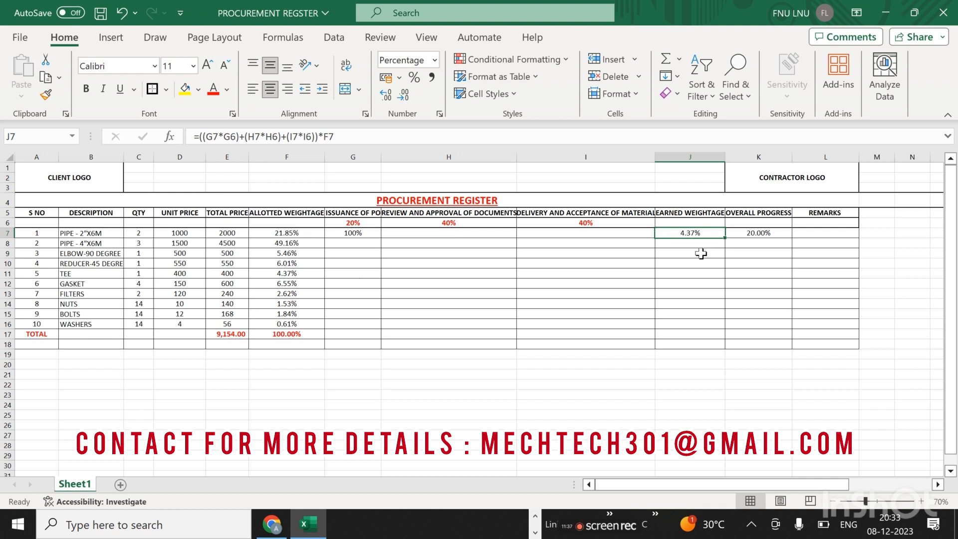
pyautogui.click(353, 233)
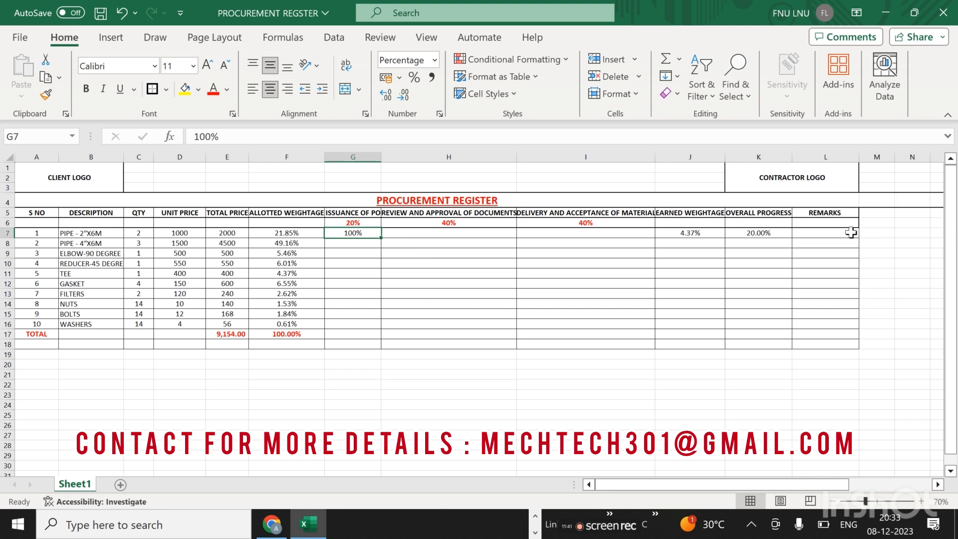
pyautogui.click(781, 232)
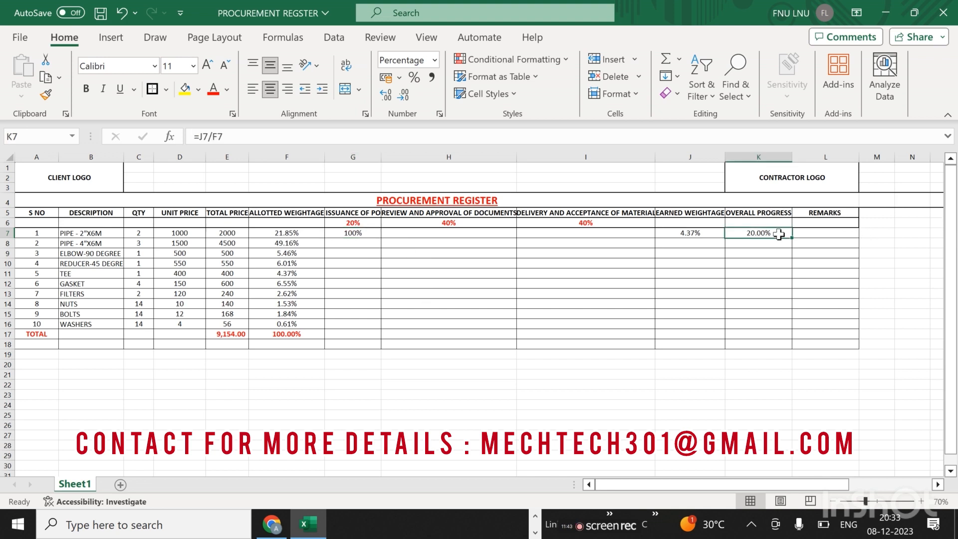
pyautogui.click(310, 136)
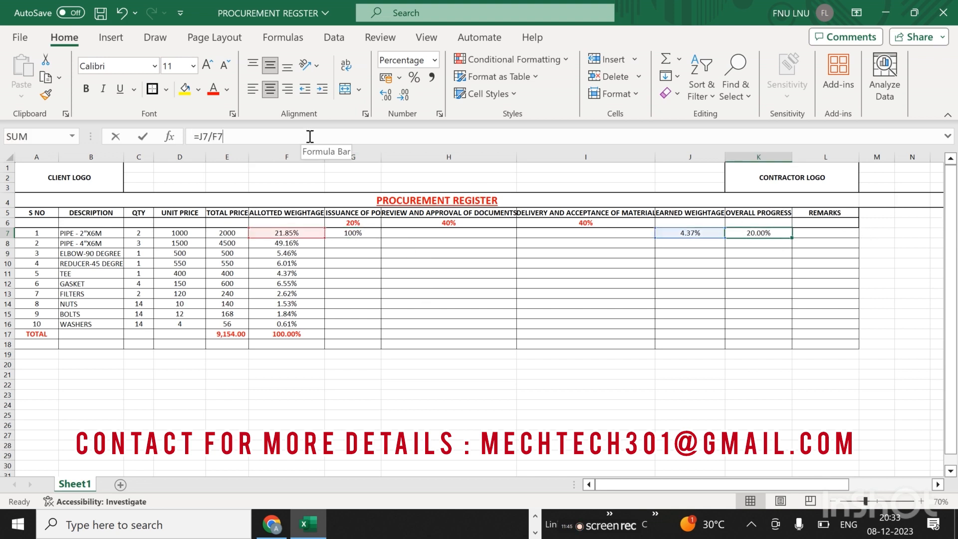
pyautogui.doubleClick(765, 260)
pyautogui.press('Escape')
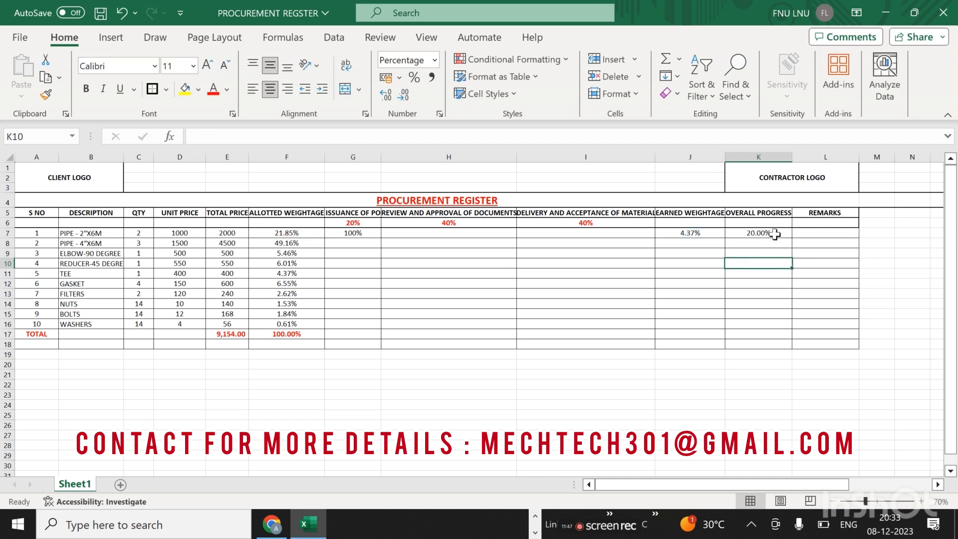
pyautogui.click(775, 233)
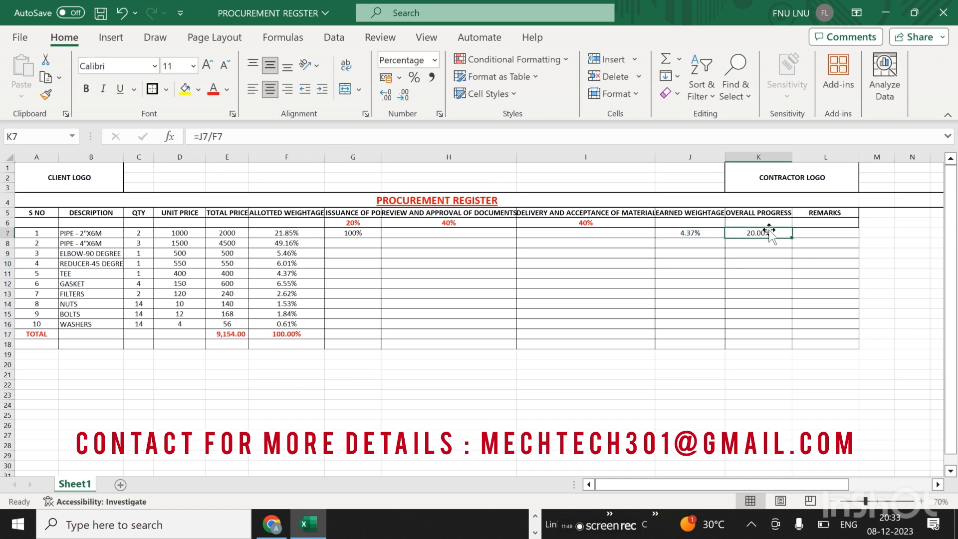
pyautogui.click(360, 233)
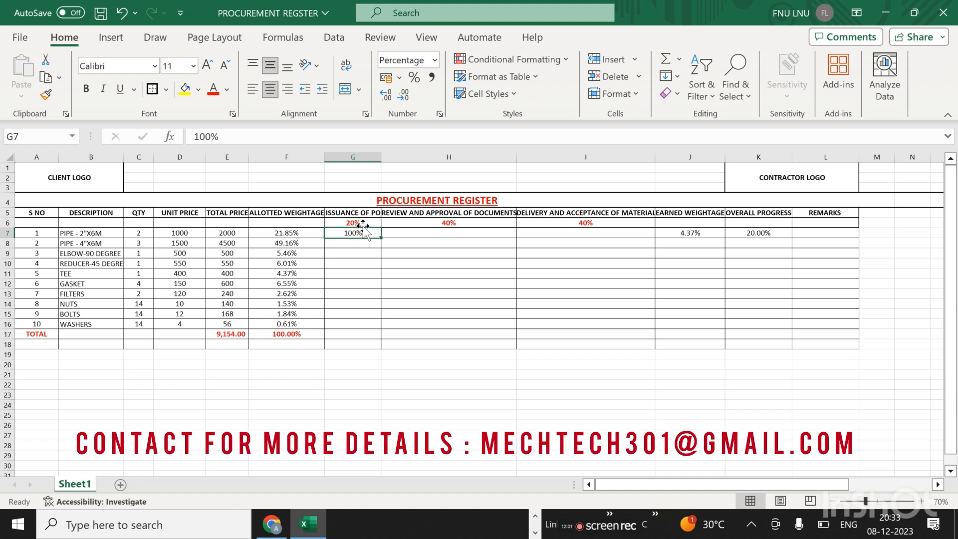
pyautogui.click(773, 233)
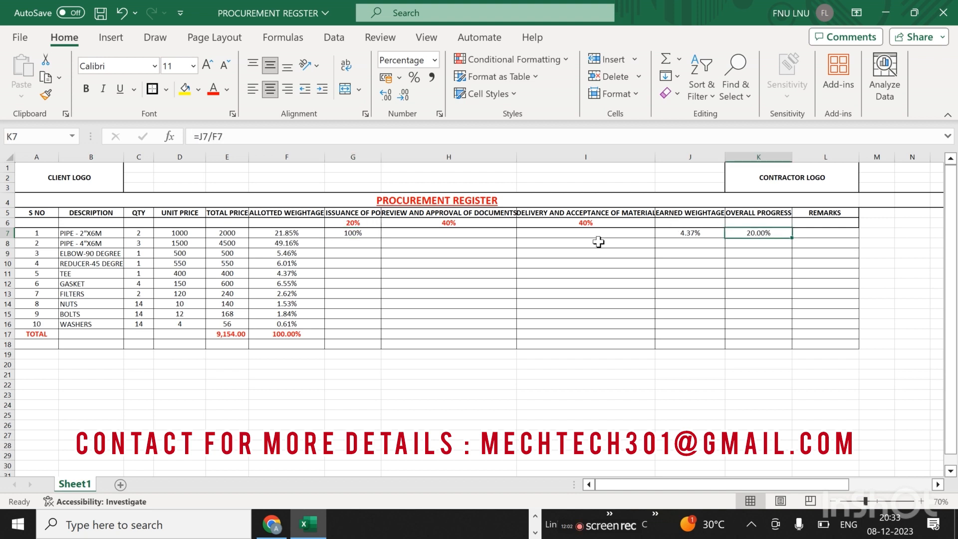
# Step: Enter 100% for the first item's document review and material delivery progress in H7 and I7, then check the overall progress formula in K7
pyautogui.click(464, 239)
pyautogui.write('1000')
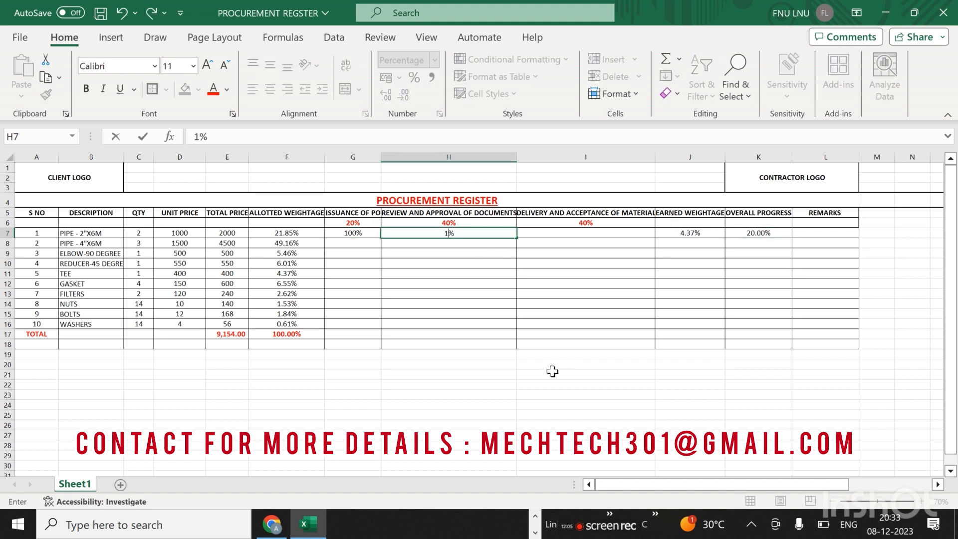
pyautogui.press('BackSpace')
pyautogui.press('Tab')
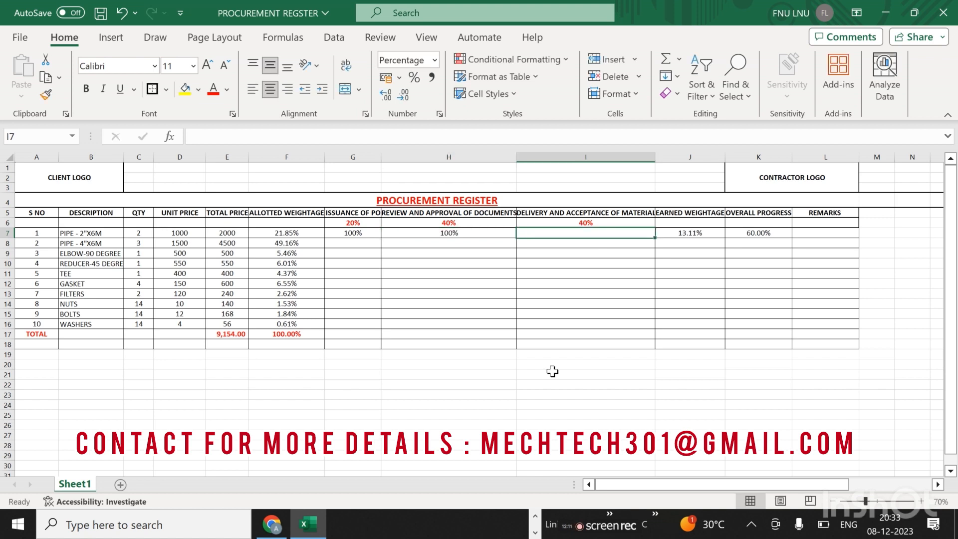
pyautogui.write('100')
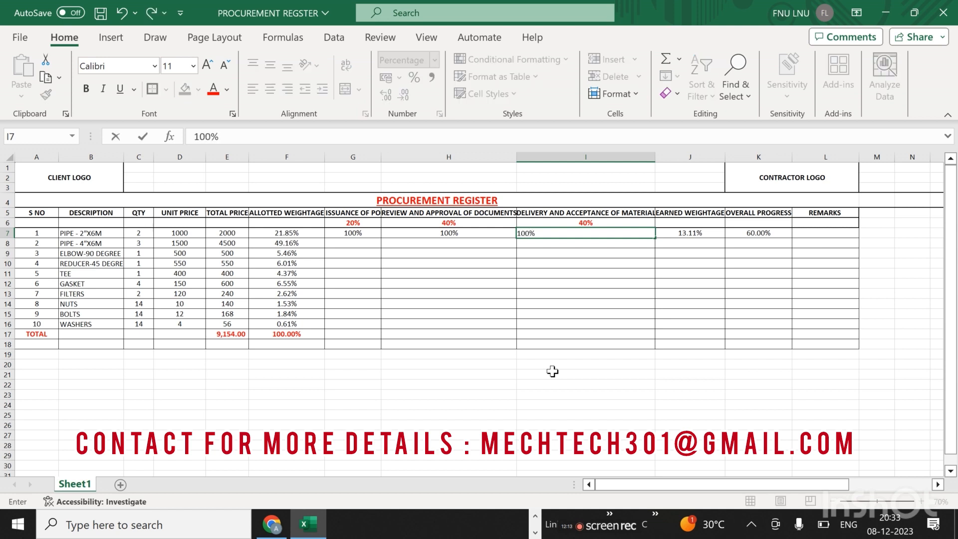
pyautogui.press('Tab')
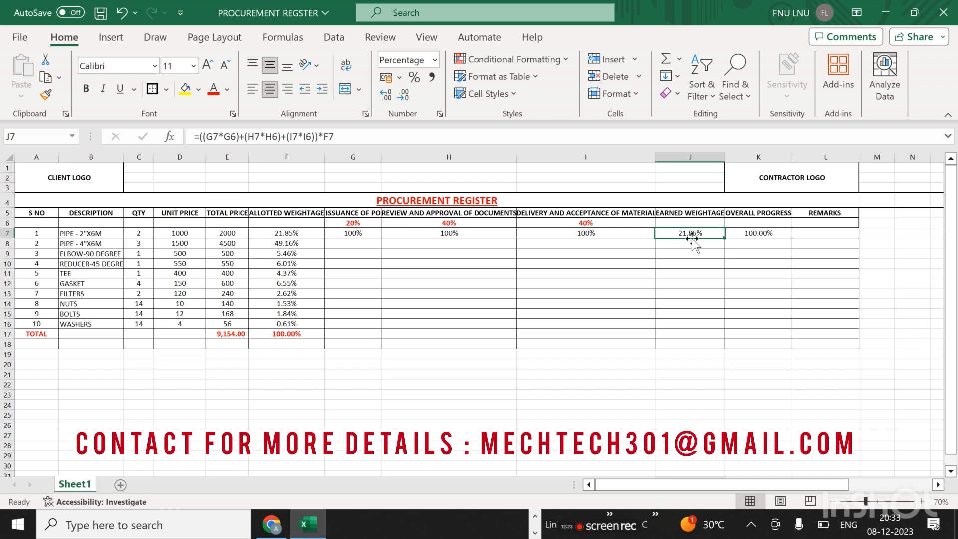
pyautogui.click(782, 232)
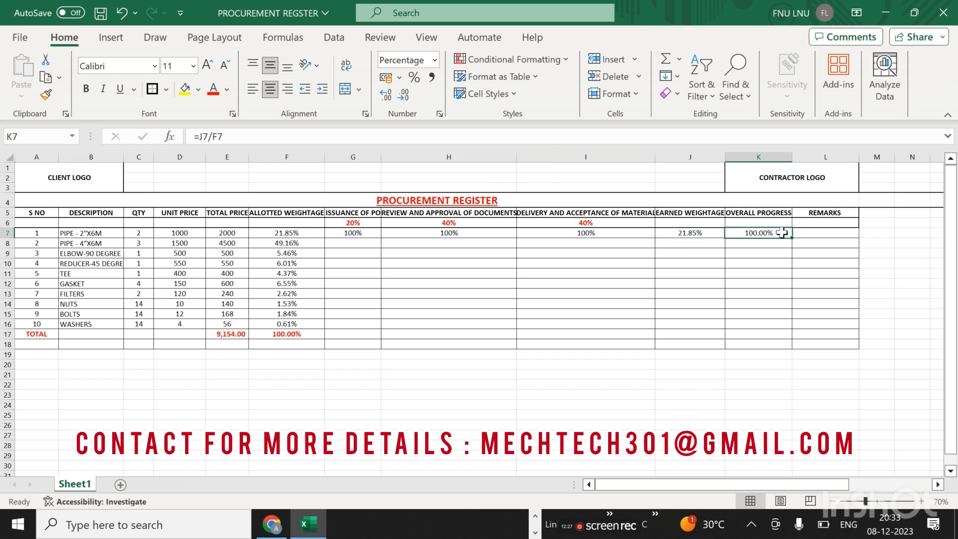
pyautogui.click(455, 139)
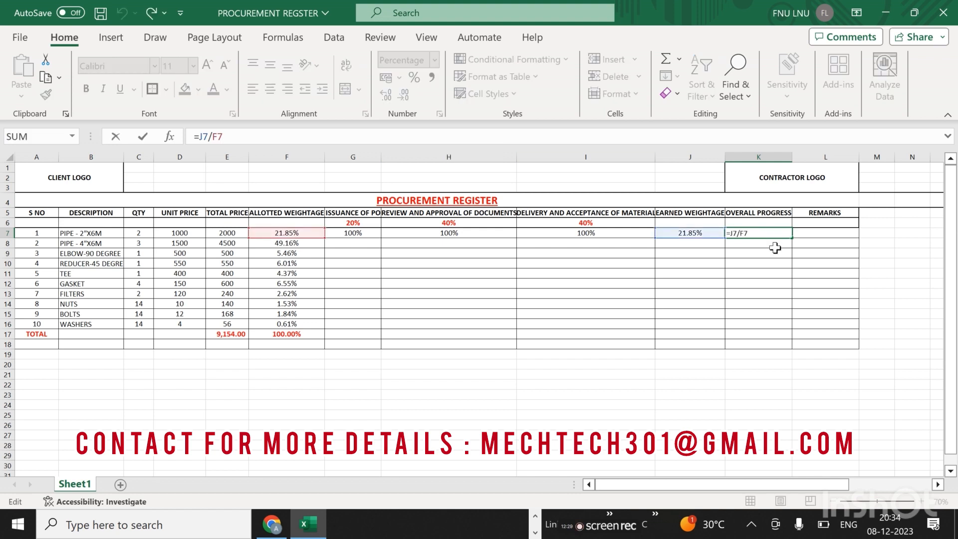
pyautogui.click(761, 256)
pyautogui.click(758, 303)
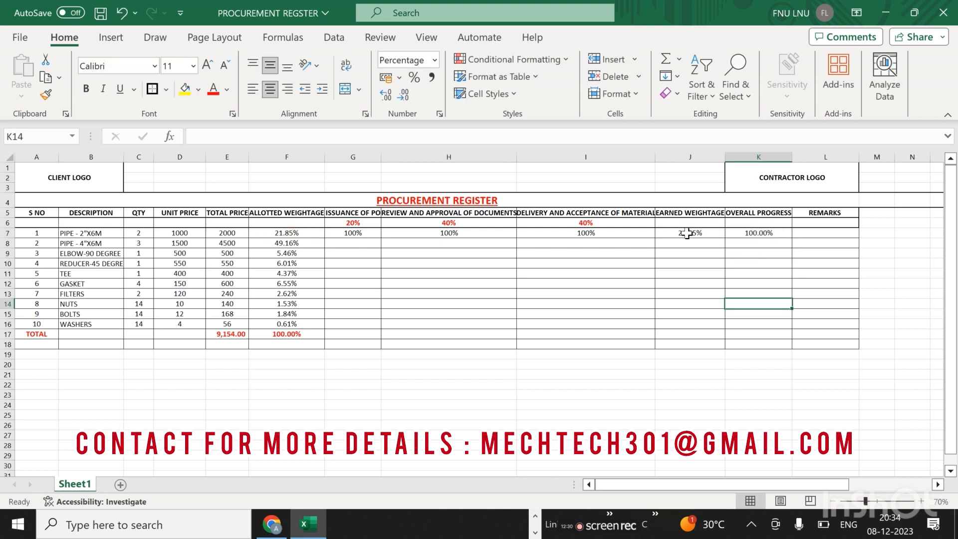
# Step: Make the earned weightage and overall progress cells J7:K18 bold
pyautogui.moveTo(689, 233); pyautogui.dragTo(781, 346)
pyautogui.click(93, 89)
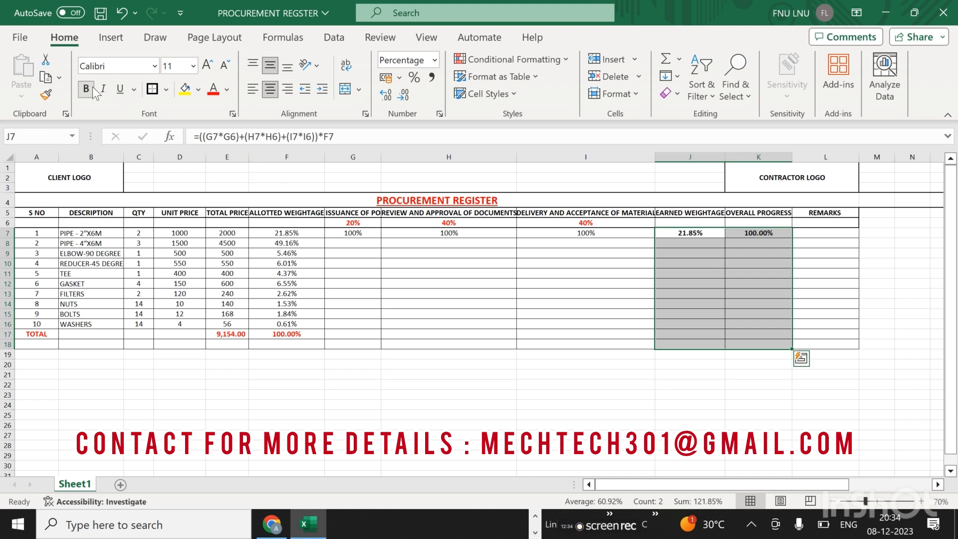
pyautogui.click(780, 235)
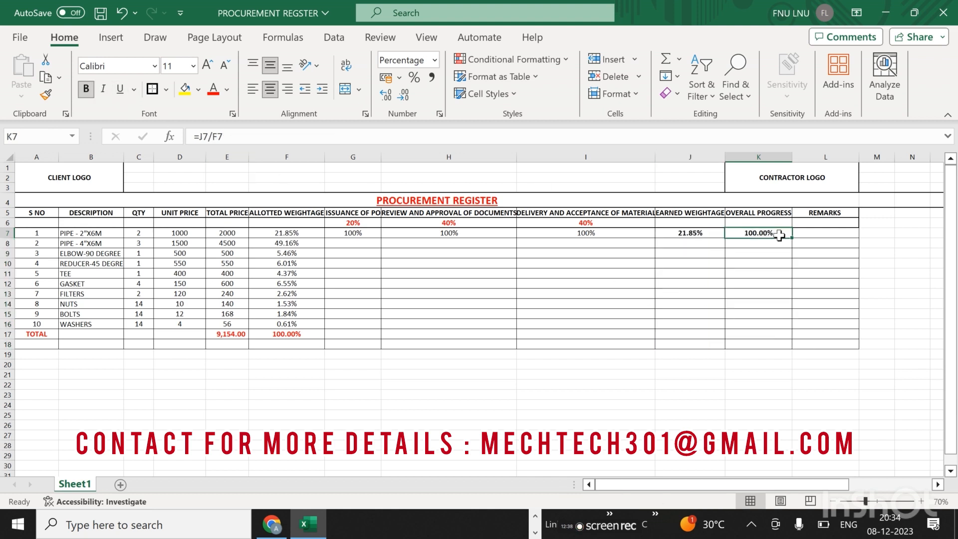
# Step: Enter the remark COMPLETED AND DELIEVERED TO SITE for the first item in L7 and widen the remarks column to fit it
pyautogui.click(833, 236)
pyautogui.write('COMPLETED A')
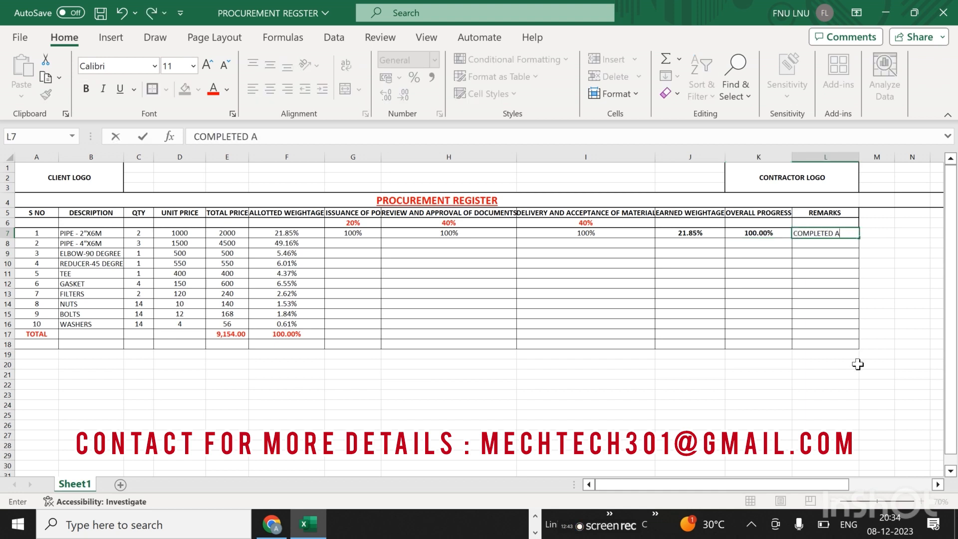
pyautogui.write('ND DELIEVERED TO SITE')
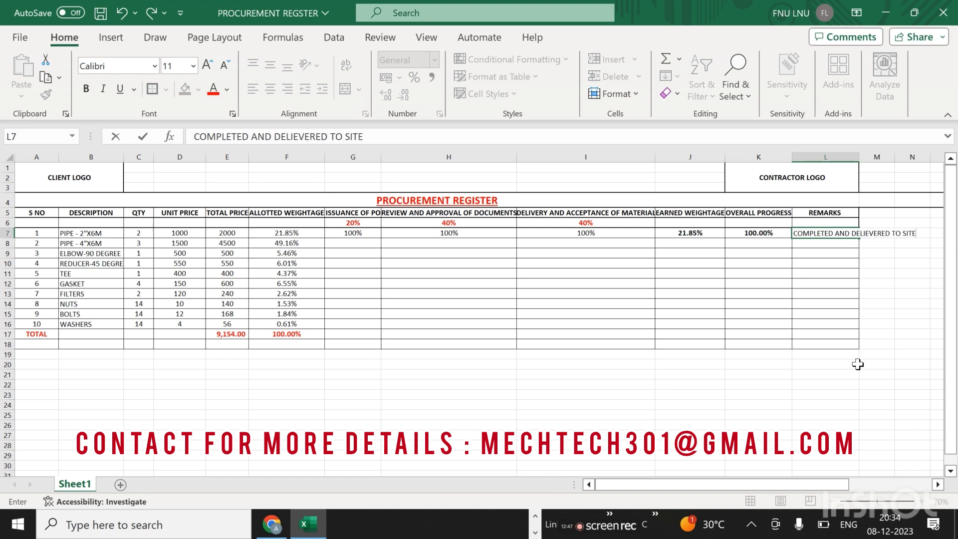
pyautogui.press('Return')
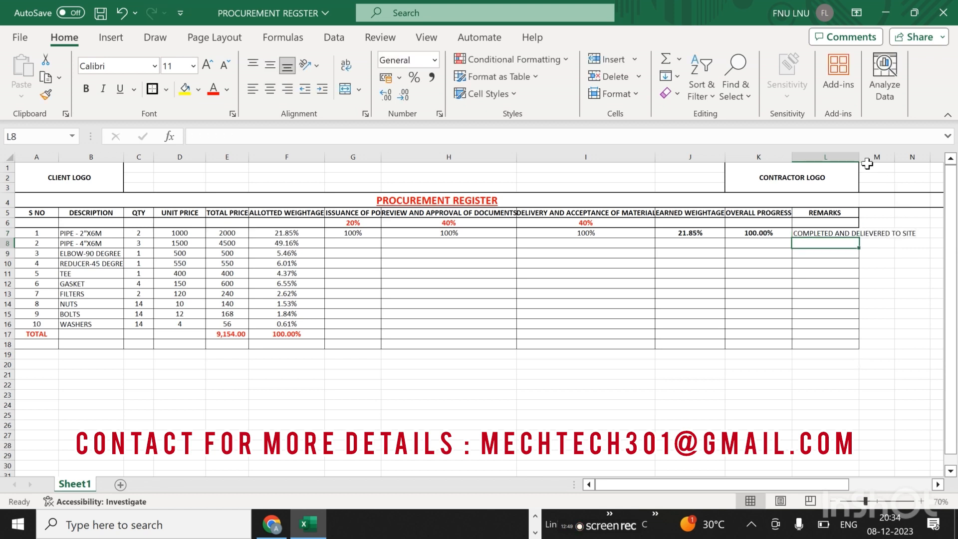
pyautogui.moveTo(860, 158); pyautogui.dragTo(921, 179)
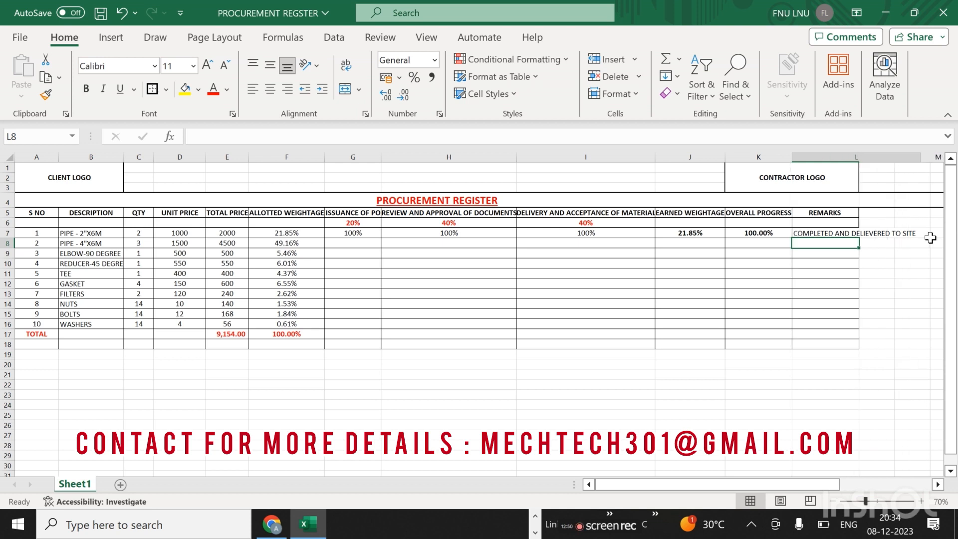
pyautogui.click(906, 233)
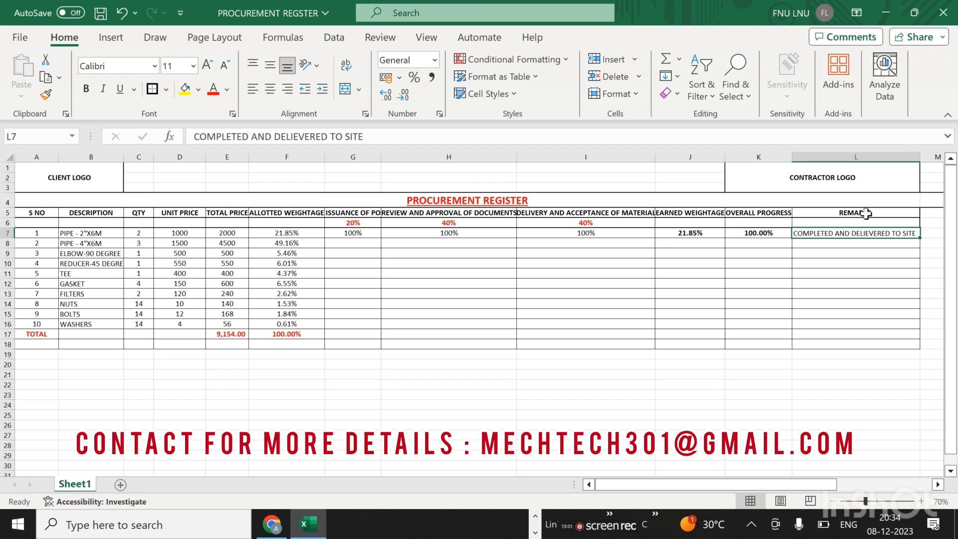
pyautogui.click(862, 275)
# Step: Enter 100% as the second item's issuance of PO progress in G8 and fill it down through G16
pyautogui.click(340, 245)
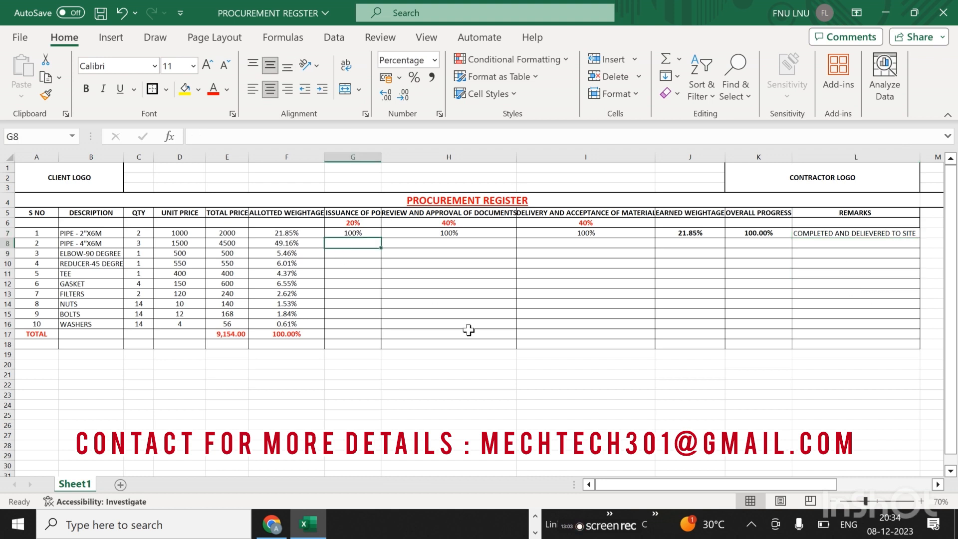
pyautogui.write('100')
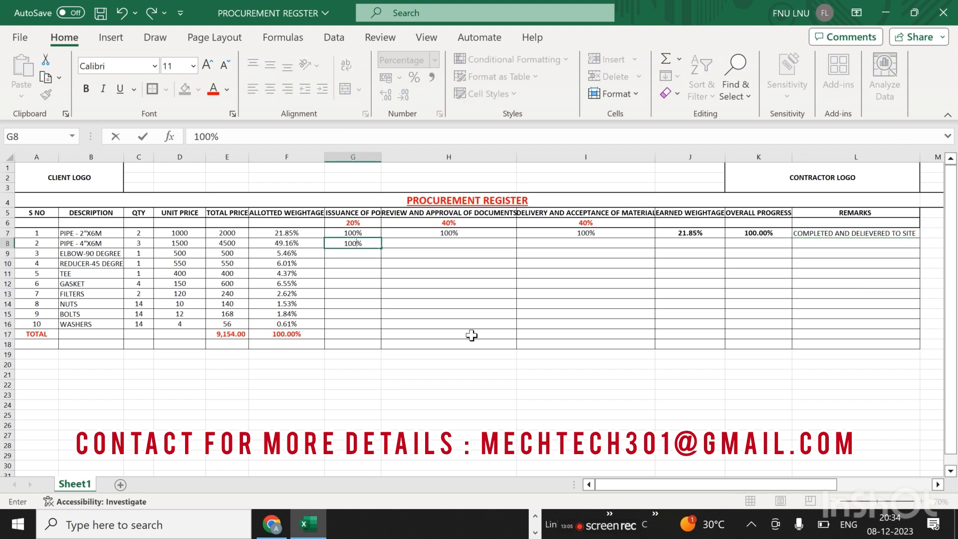
pyautogui.press('Return')
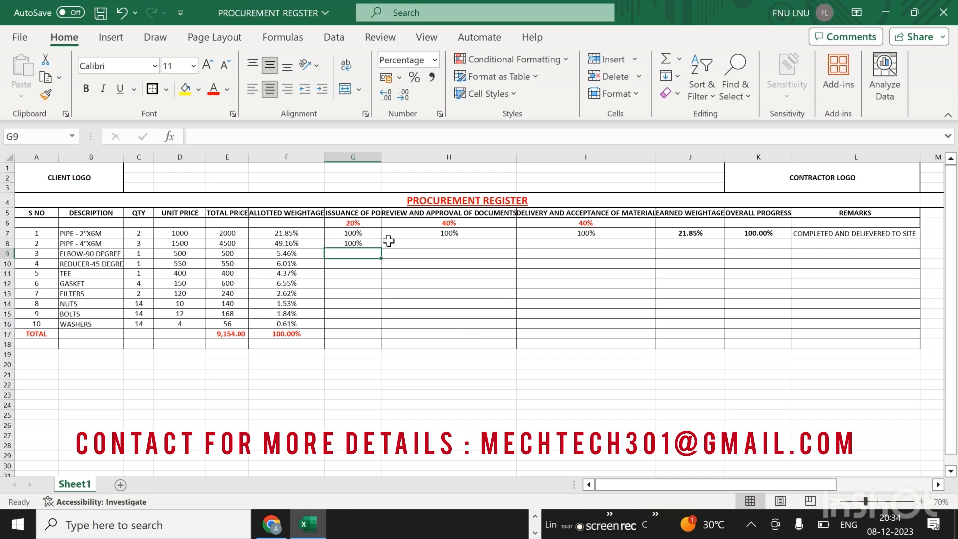
pyautogui.click(368, 241)
pyautogui.moveTo(382, 249); pyautogui.dragTo(382, 327)
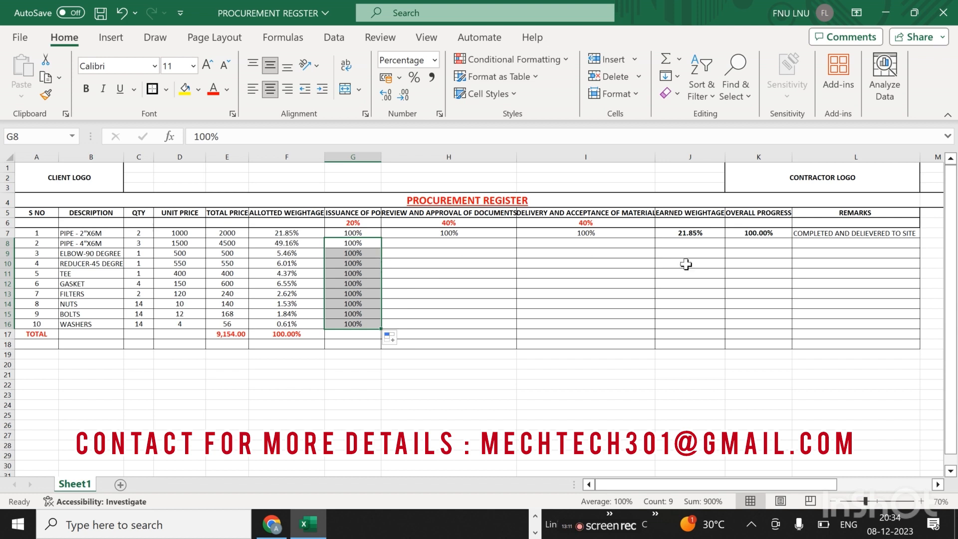
pyautogui.click(763, 252)
# Step: Review the first item's earned weightage formula in J7 and make its G6 reference absolute as $G$6
pyautogui.click(704, 232)
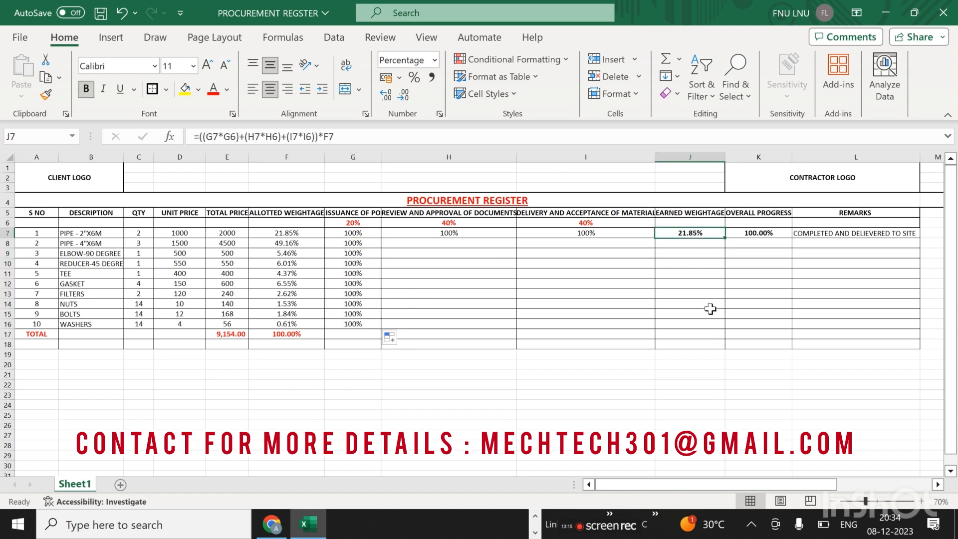
pyautogui.click(456, 137)
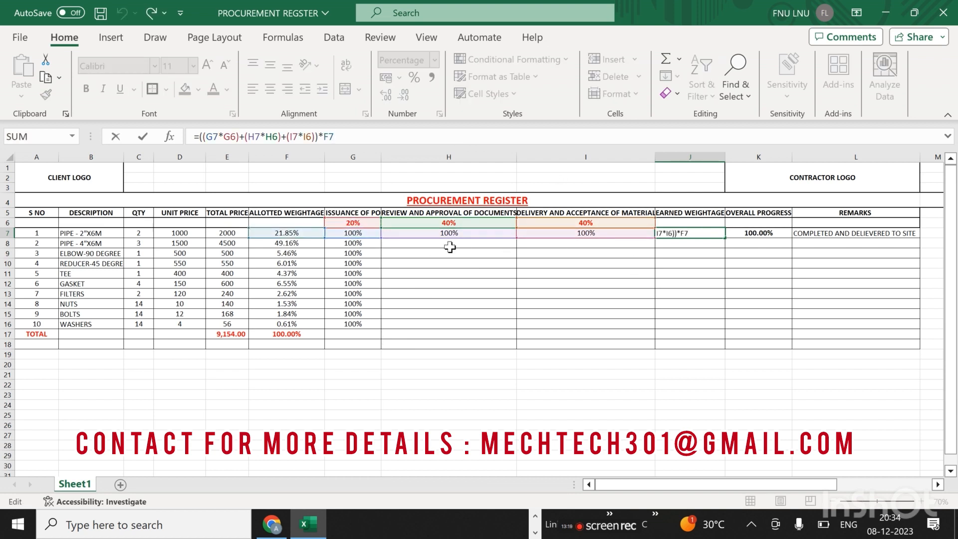
pyautogui.click(691, 234)
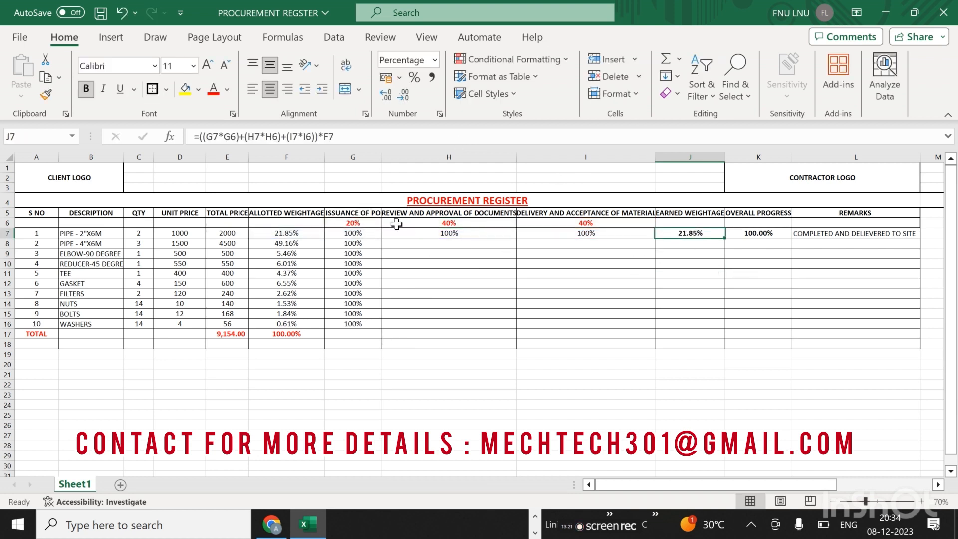
pyautogui.click(466, 137)
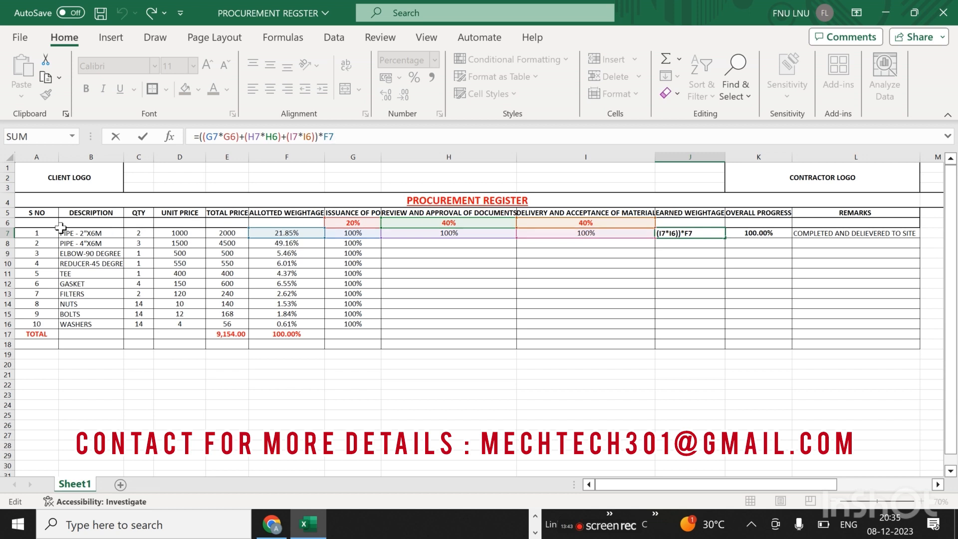
pyautogui.click(296, 139)
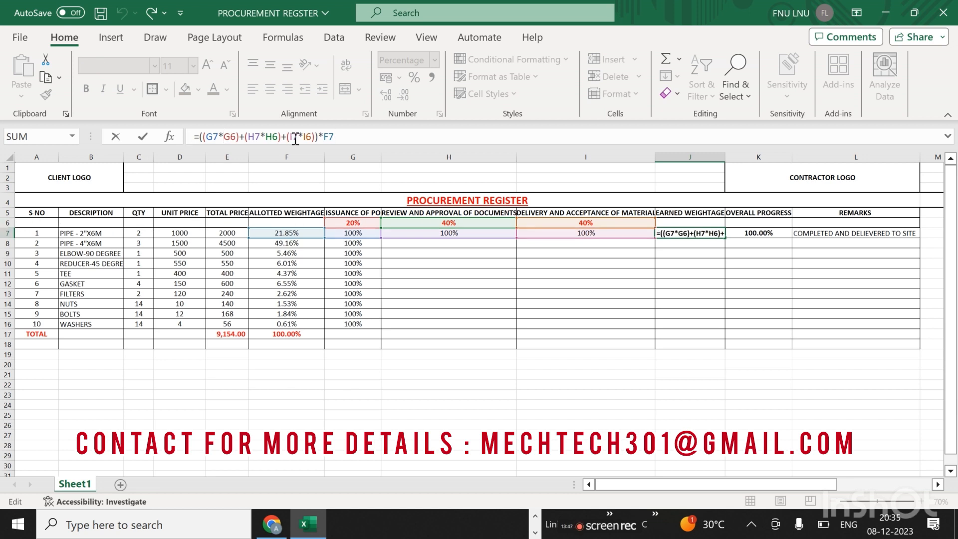
pyautogui.write('$')
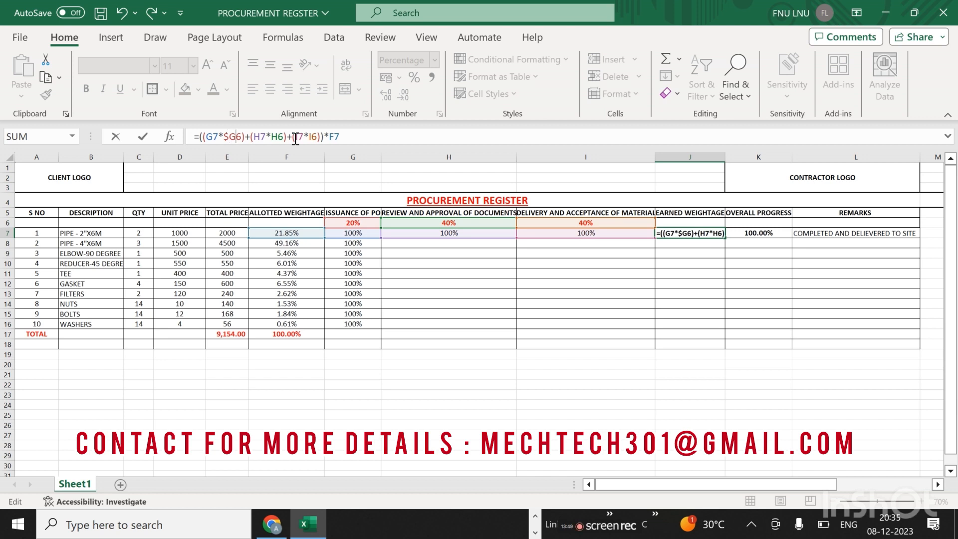
pyautogui.press('Right')
pyautogui.write('$')
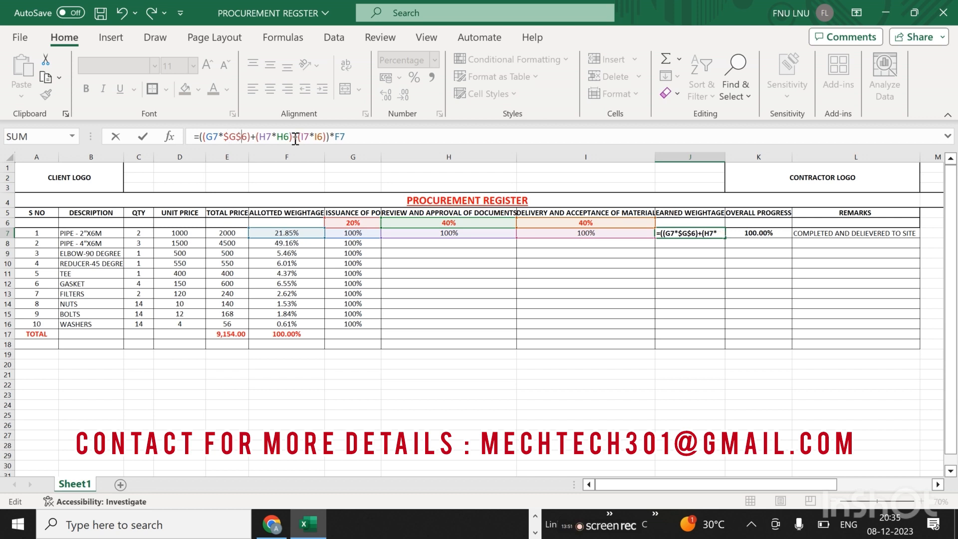
# Step: Make the H6 and I6 references in J7 absolute, completing the formula as =((G7*$G$6)+(H7*$H$6)+(I7*$I$6))*F7
pyautogui.click(295, 140)
pyautogui.write('$')
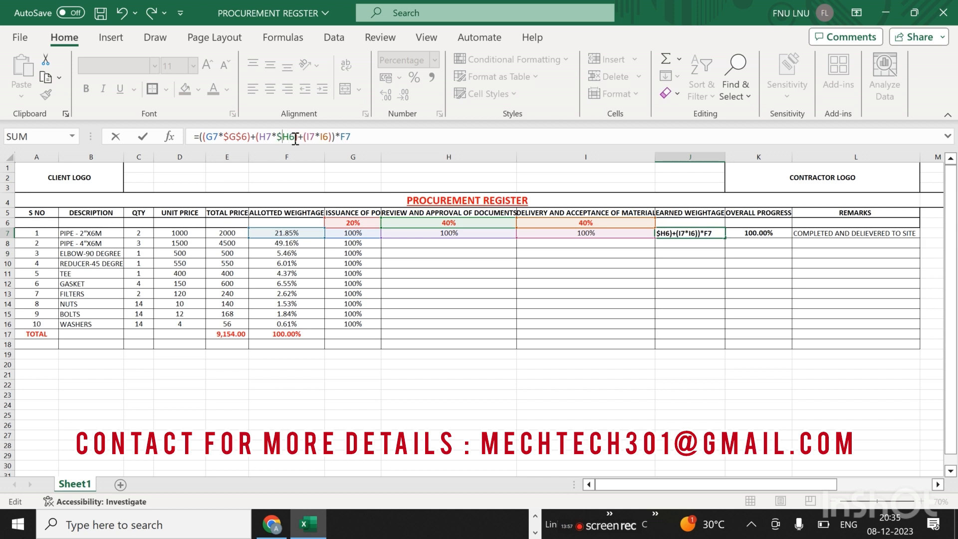
pyautogui.press('Right')
pyautogui.write('$G')
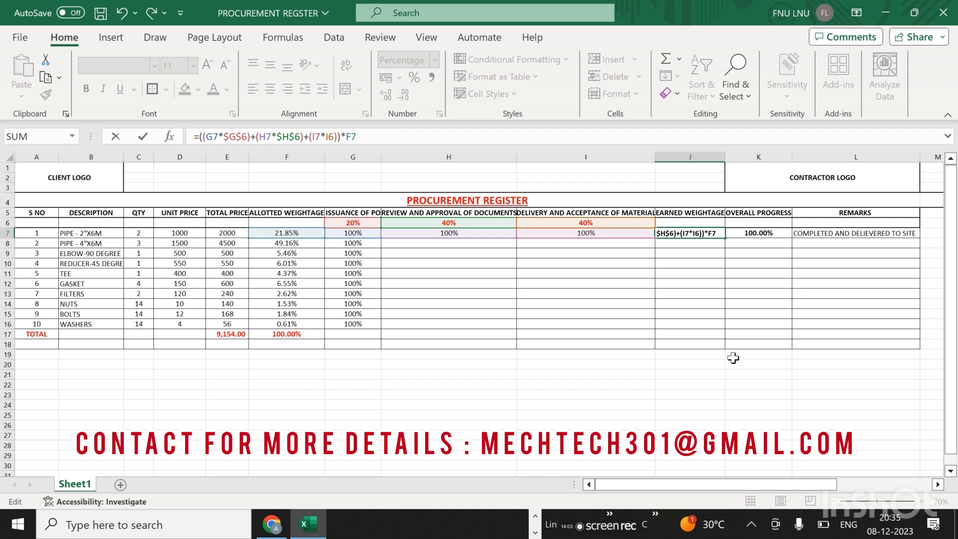
pyautogui.write('$')
pyautogui.press('Right')
pyautogui.write('$')
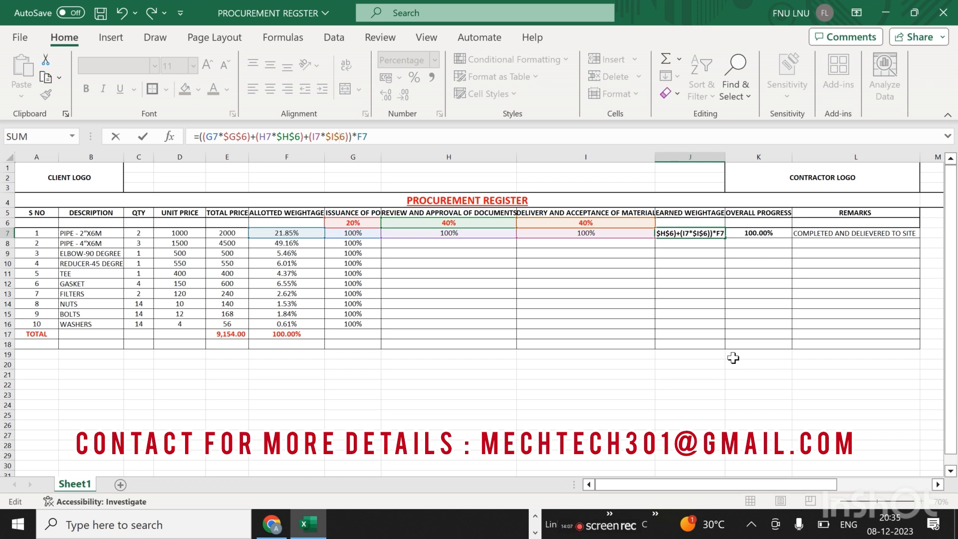
pyautogui.press('Return')
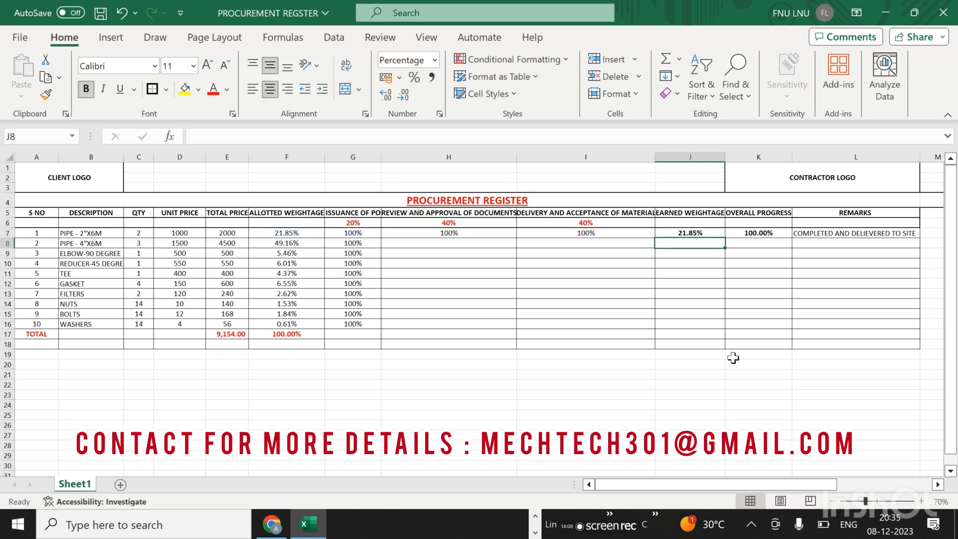
# Step: Fill the earned weightage and overall progress formulas from J7:K7 down through row 16 and check the copied overall progress formulas
pyautogui.click(690, 231)
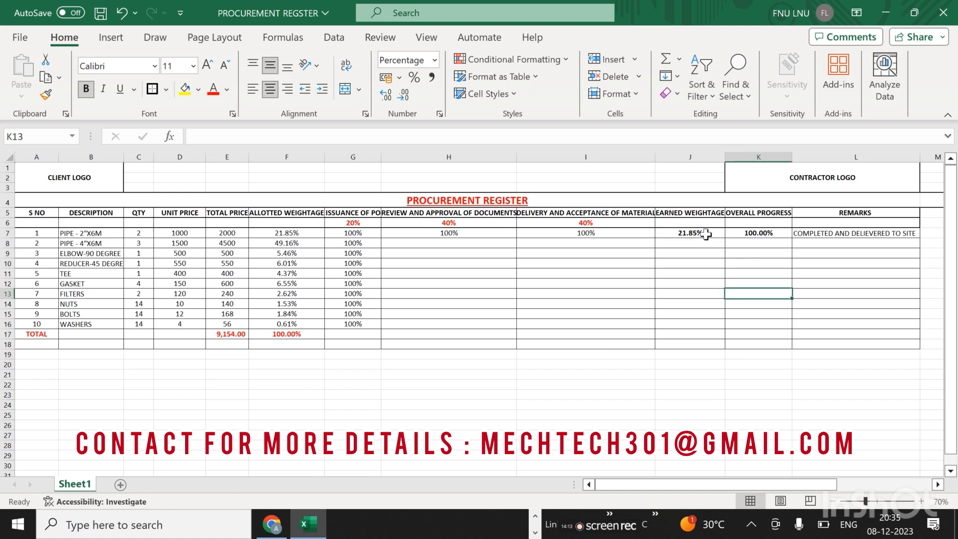
pyautogui.moveTo(705, 234)
pyautogui.mouseDown()
pyautogui.moveTo(759, 233)
pyautogui.moveTo(783, 328)
pyautogui.mouseUp()
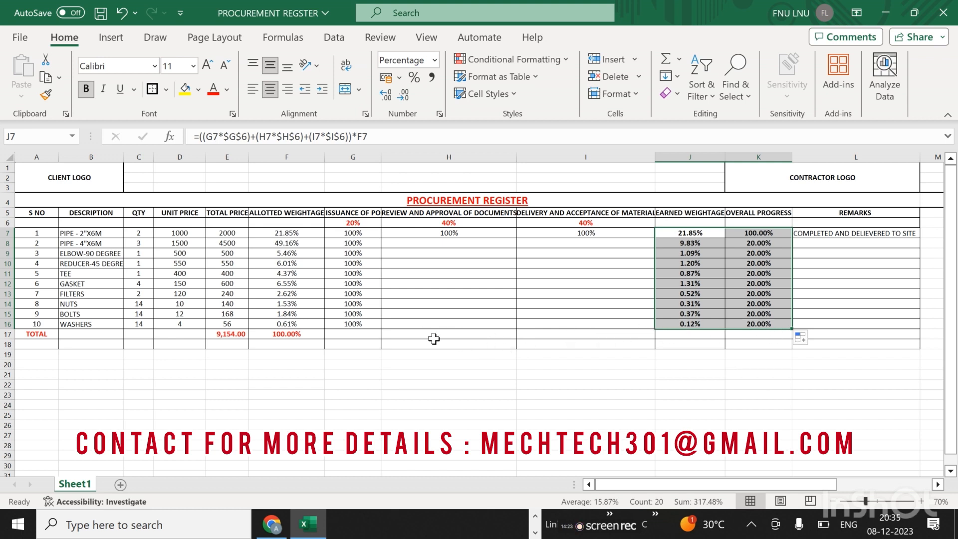
pyautogui.click(651, 386)
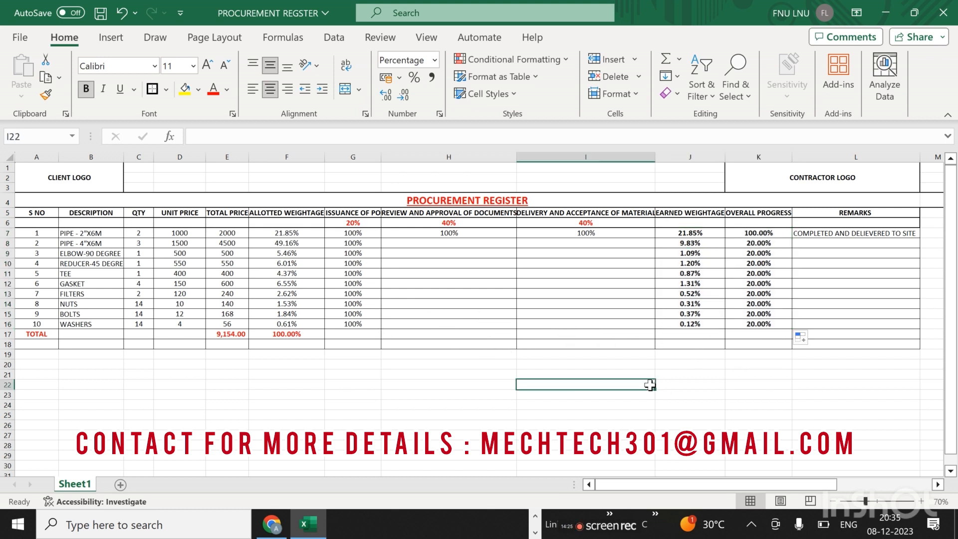
pyautogui.click(838, 395)
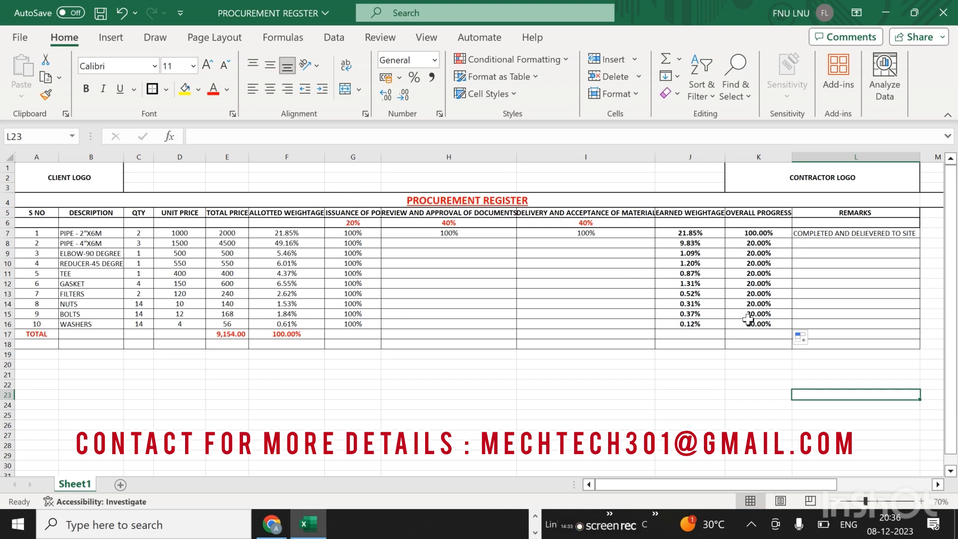
pyautogui.click(771, 294)
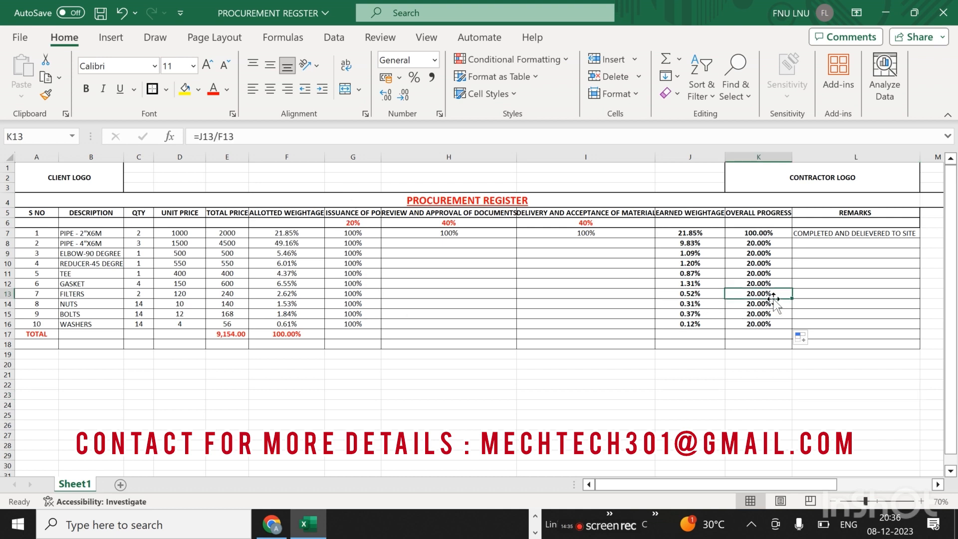
pyautogui.click(760, 324)
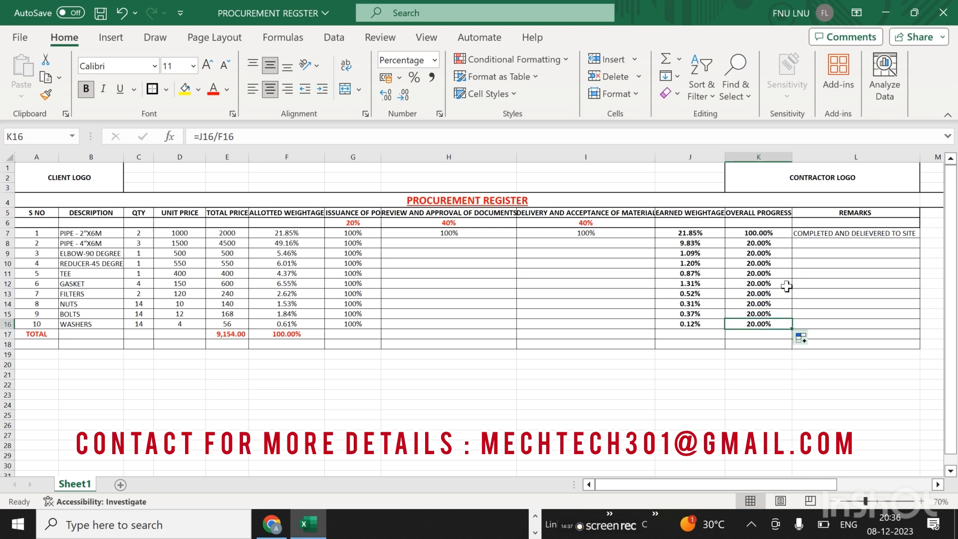
# Step: Enter 100% as the second item's document review progress in H8 and fill 100% through both the review and delivery columns down to row 16
pyautogui.click(459, 244)
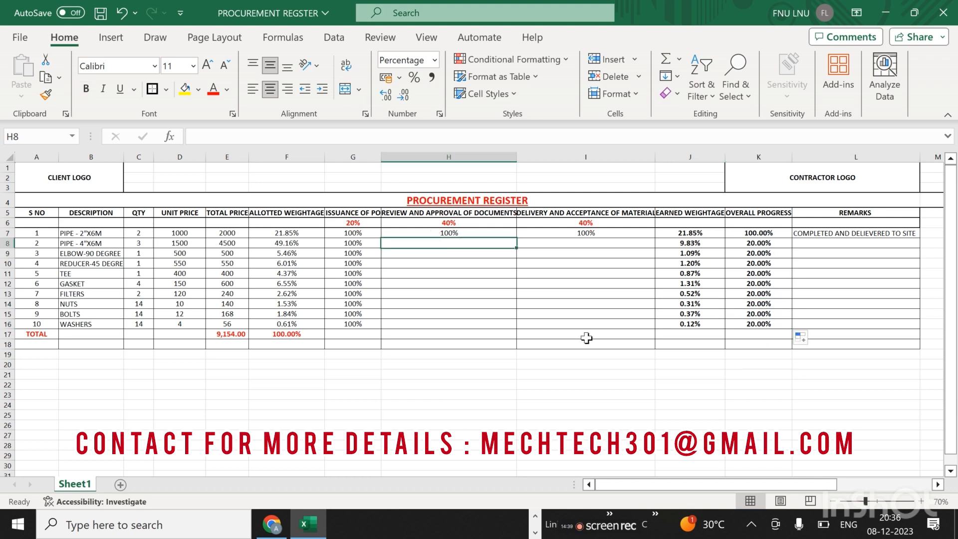
pyautogui.write('100')
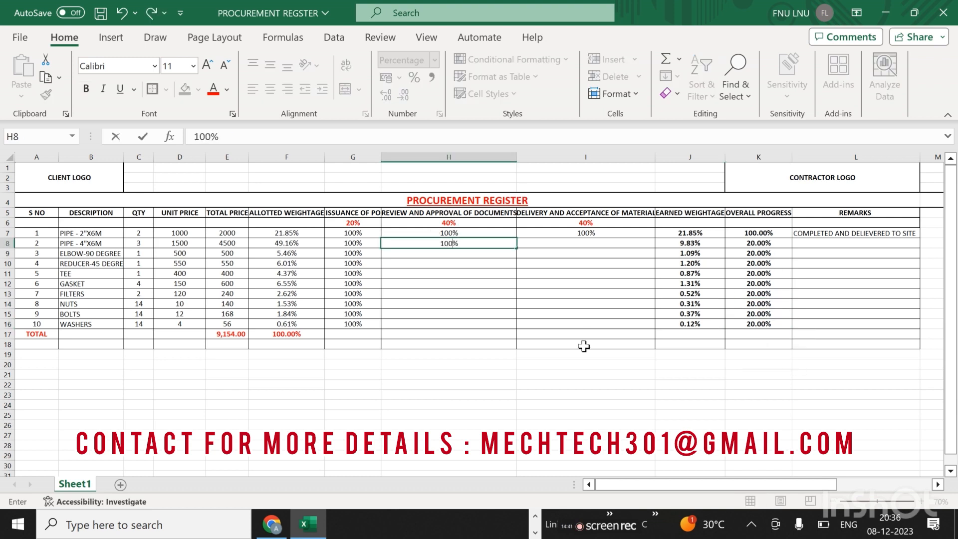
pyautogui.press('Return')
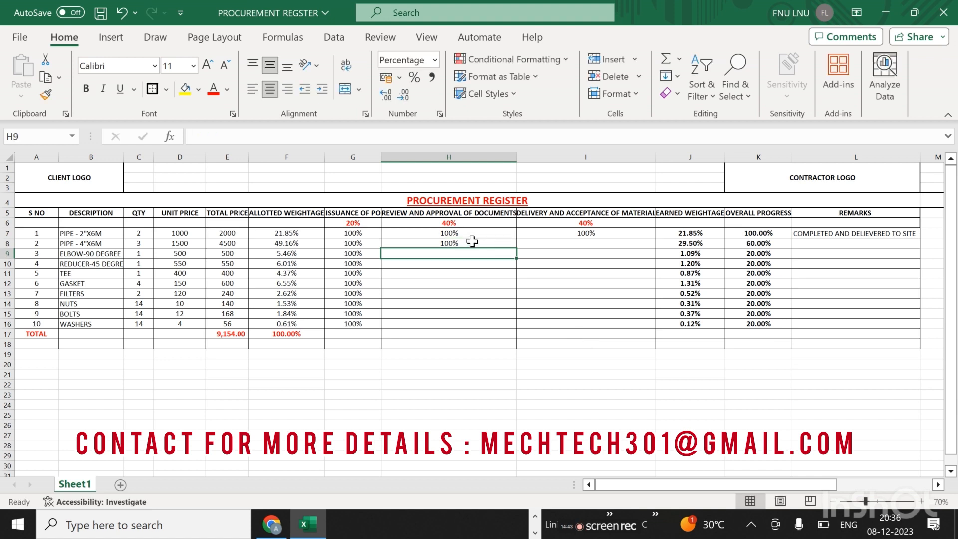
pyautogui.moveTo(467, 231); pyautogui.dragTo(589, 322)
pyautogui.click(699, 394)
pyautogui.click(729, 404)
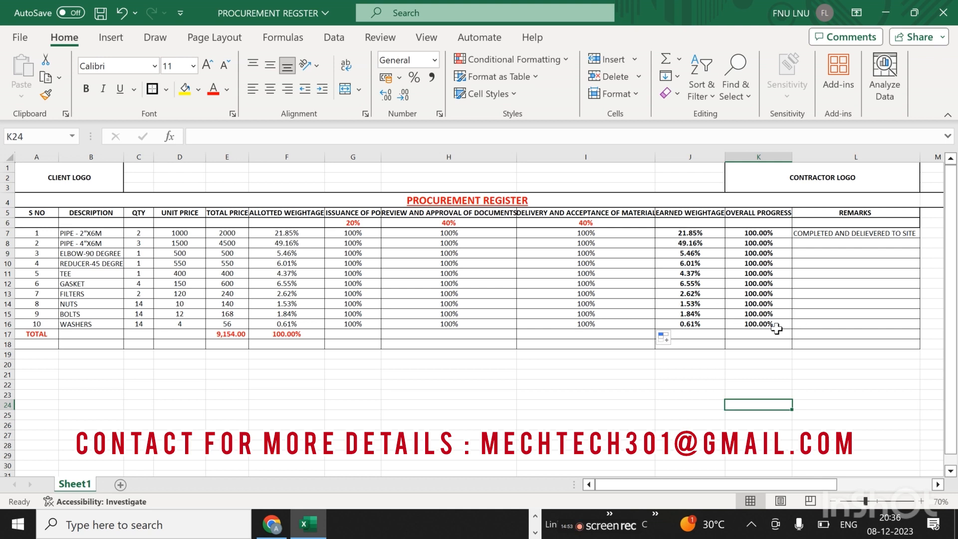
# Step: Copy the allotted weightage total from F17 and paste only its formula into J17 to total the earned weightage
pyautogui.click(763, 344)
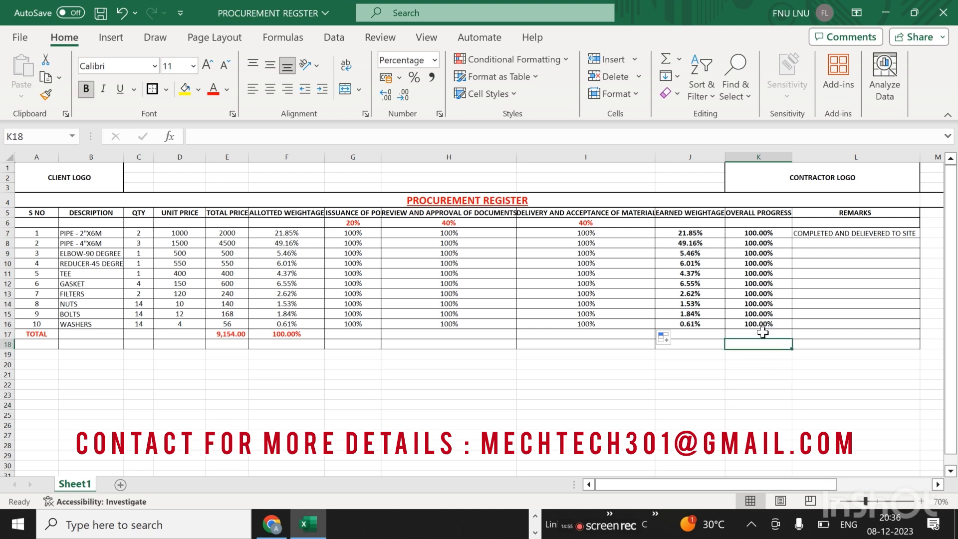
pyautogui.click(756, 335)
pyautogui.click(712, 333)
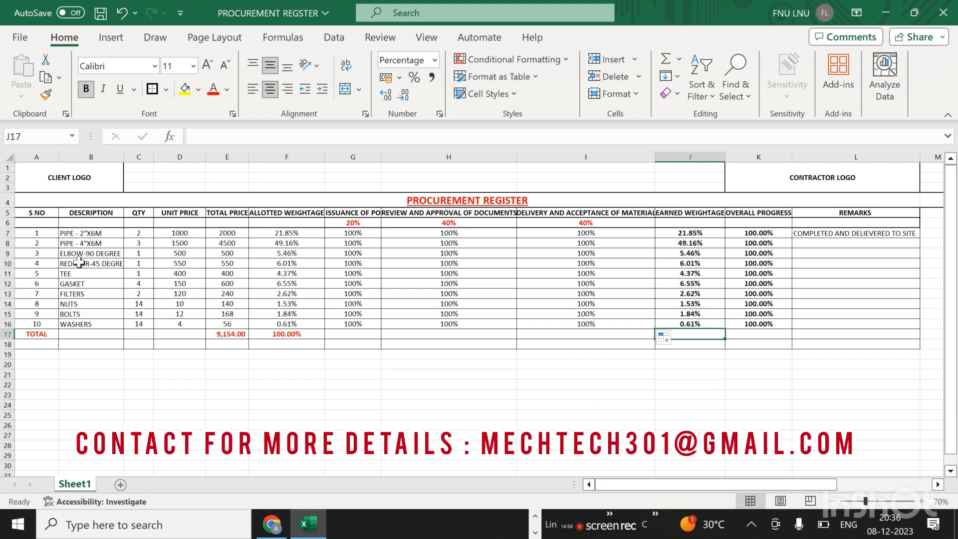
pyautogui.click(276, 338)
pyautogui.rightClick(277, 339)
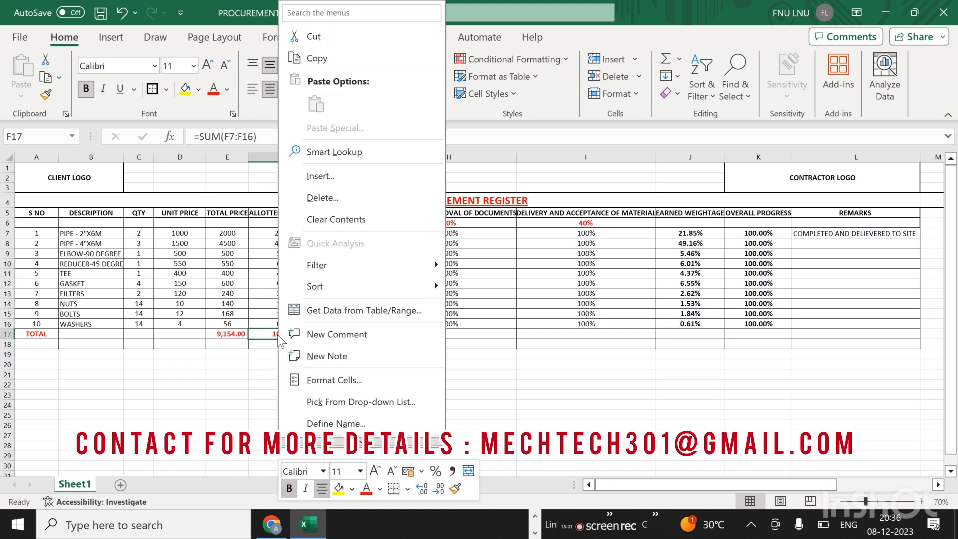
pyautogui.click(317, 59)
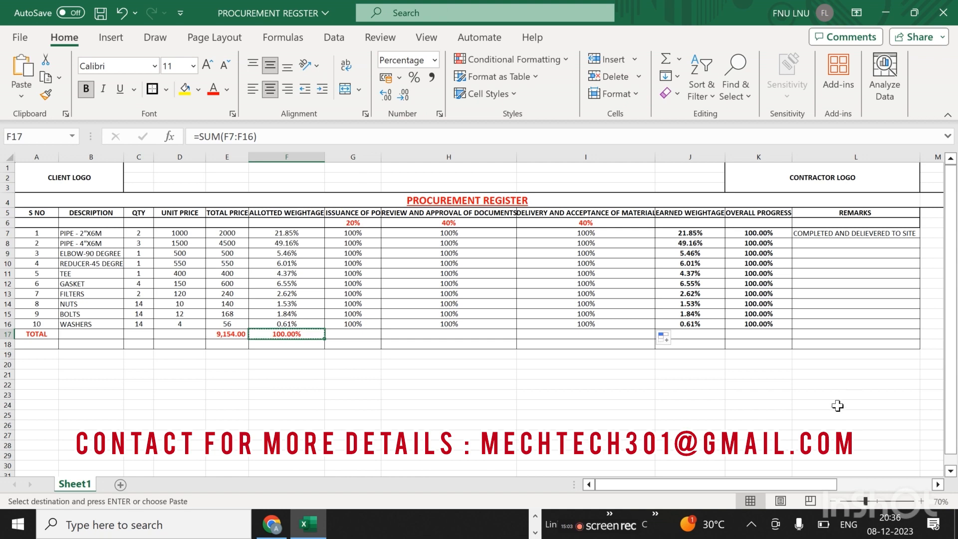
pyautogui.click(703, 333)
pyautogui.rightClick(704, 333)
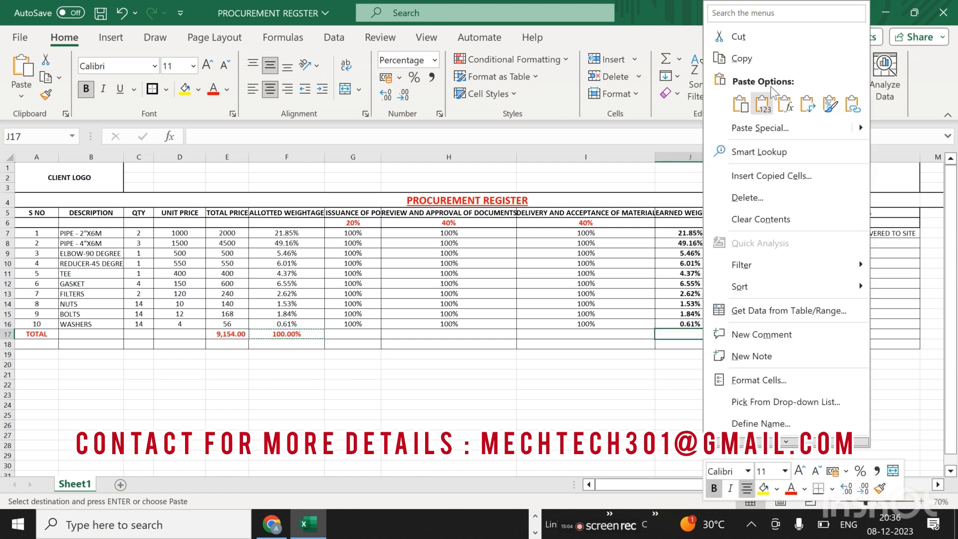
pyautogui.click(785, 105)
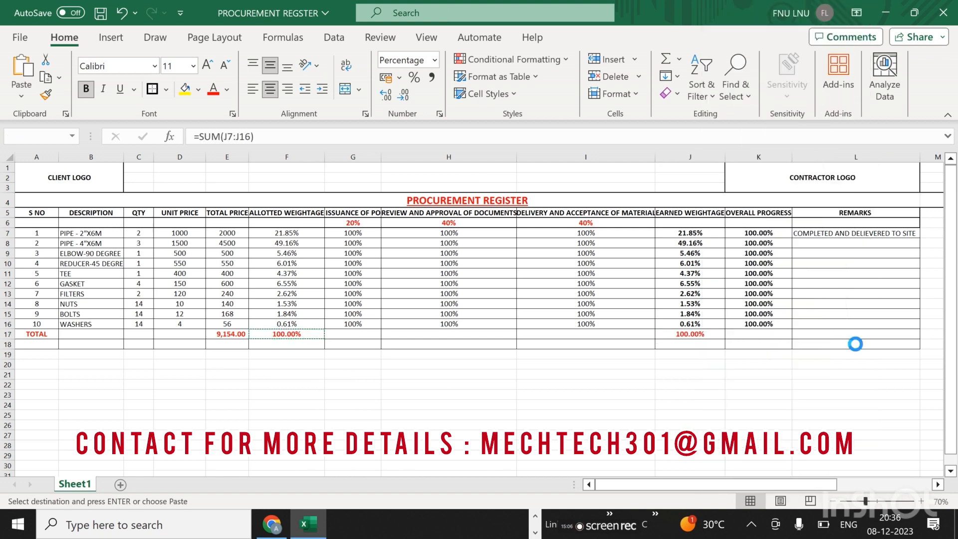
# Step: Calculate the total overall progress in K17 with the formula =J17/F17
pyautogui.click(771, 335)
pyautogui.write('=')
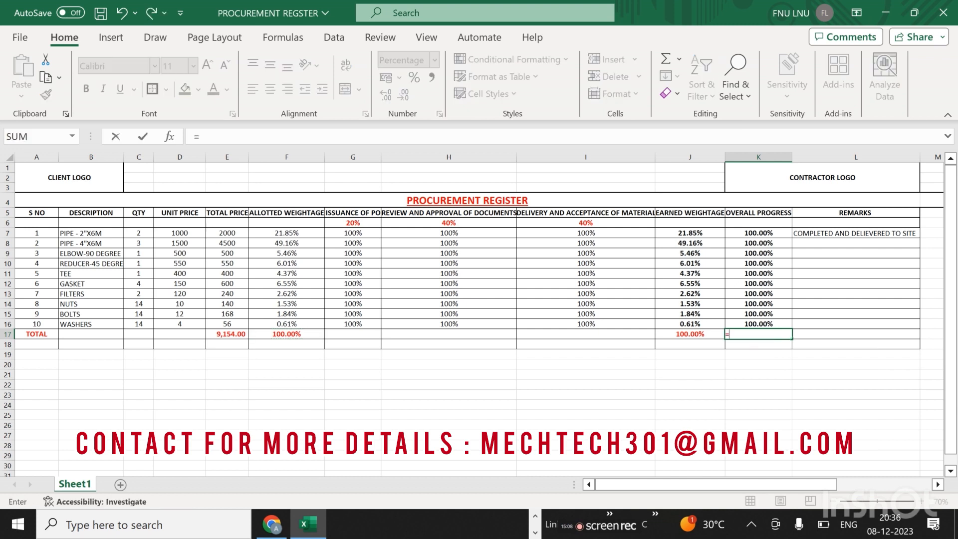
pyautogui.click(697, 335)
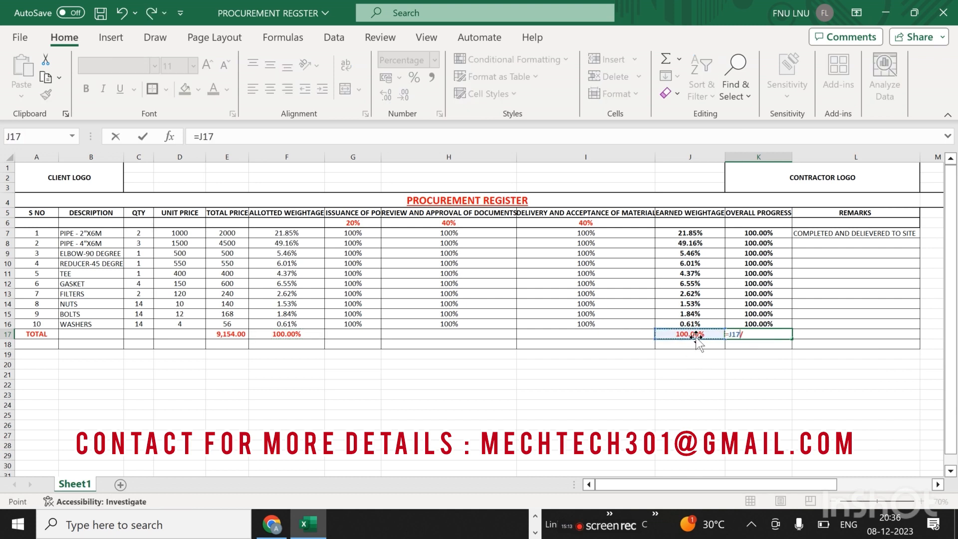
pyautogui.click(309, 335)
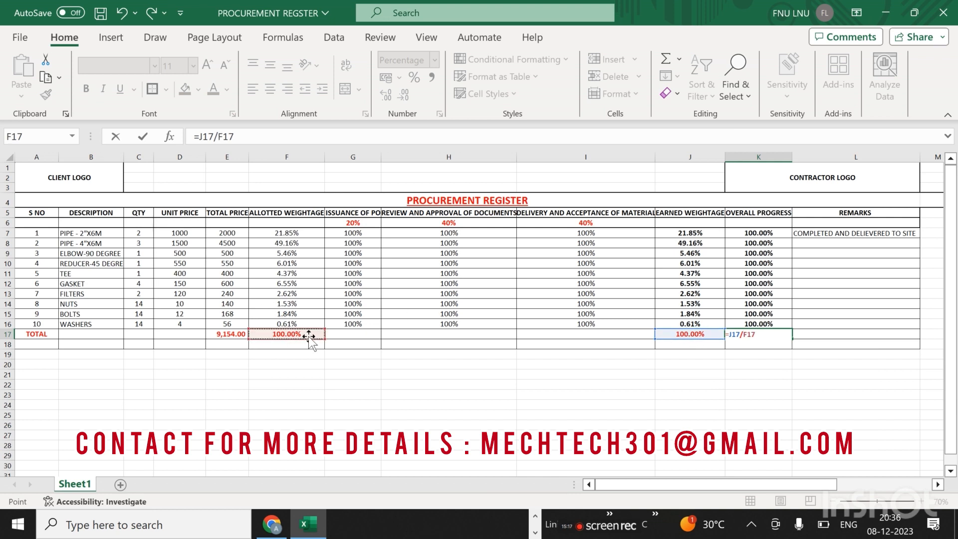
pyautogui.press('Return')
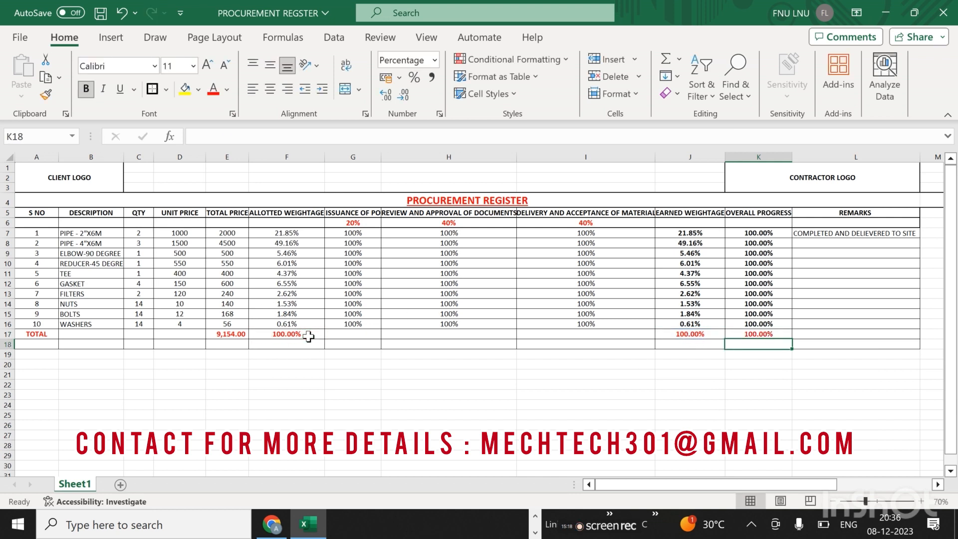
pyautogui.click(780, 332)
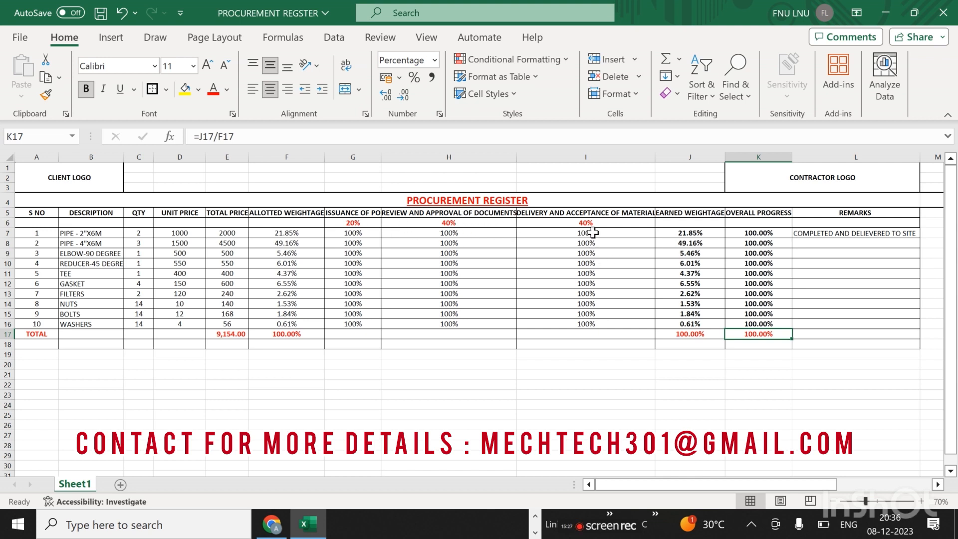
# Step: Clear the delivery and acceptance of material percentages in I7:I17 and check the total overall progress in K17
pyautogui.moveTo(593, 232); pyautogui.dragTo(585, 332)
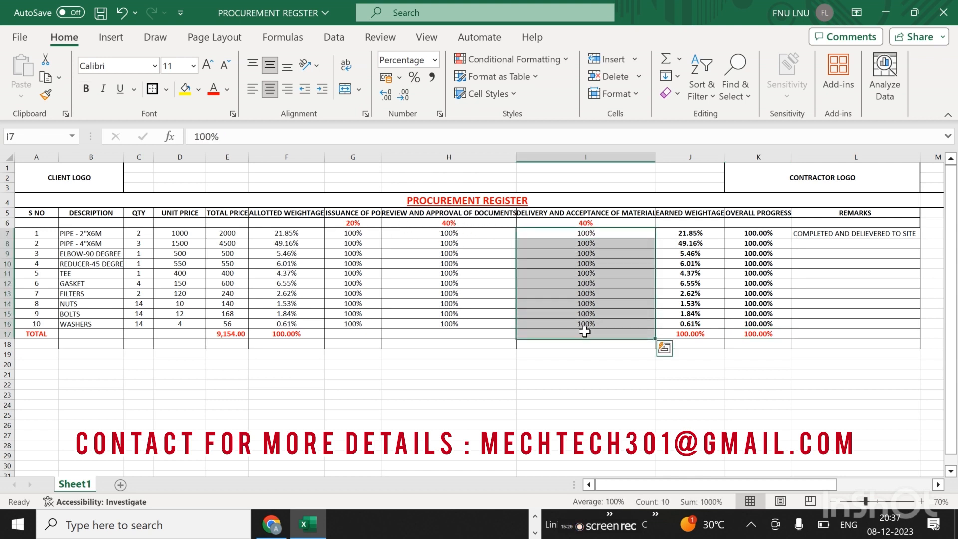
pyautogui.press('Delete')
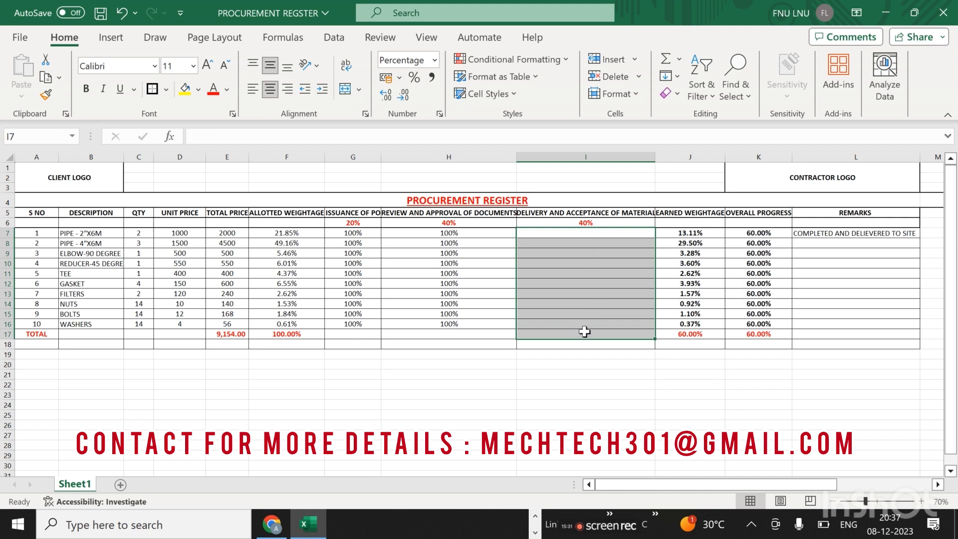
pyautogui.click(733, 415)
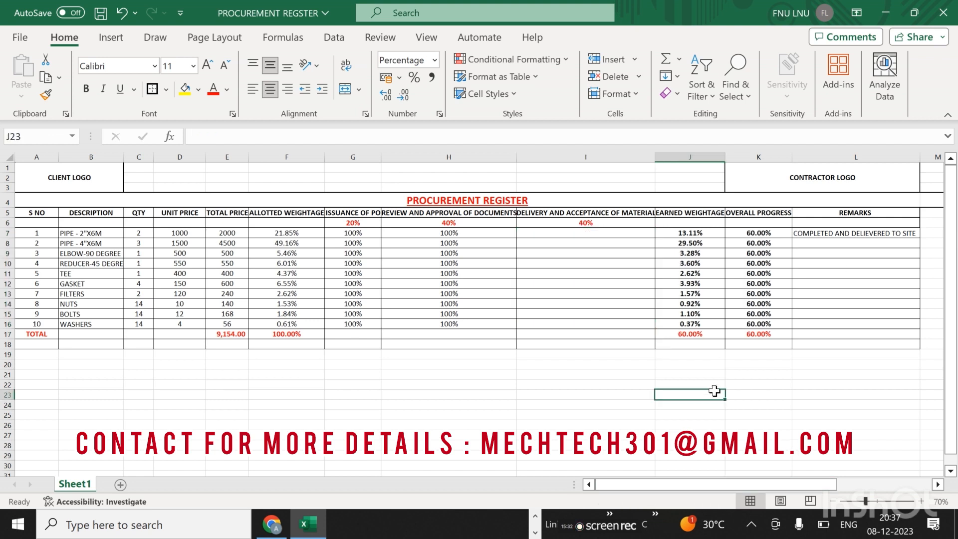
pyautogui.click(783, 335)
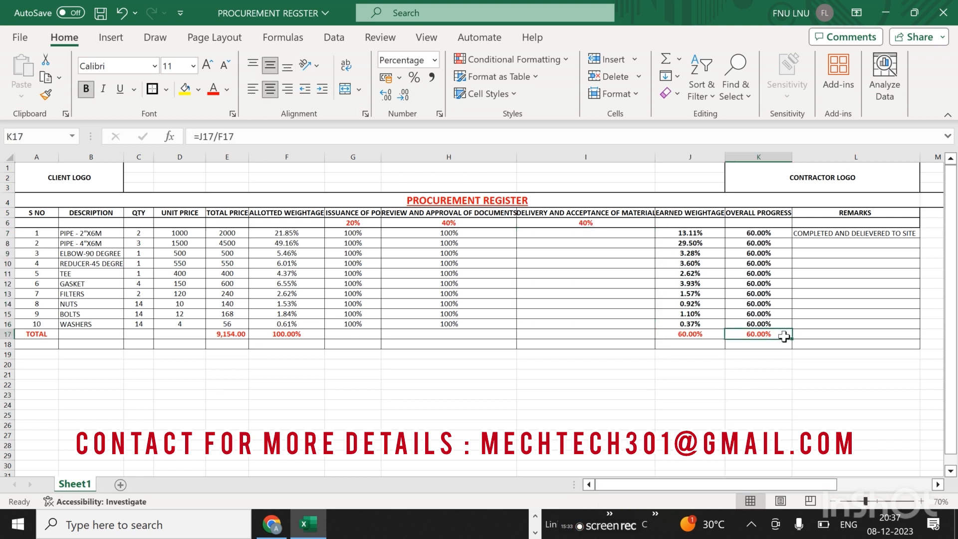
# Step: Enter 100% delivery and acceptance progress for the first four items in I7:I10 and check the totals in J17 and K17
pyautogui.click(569, 231)
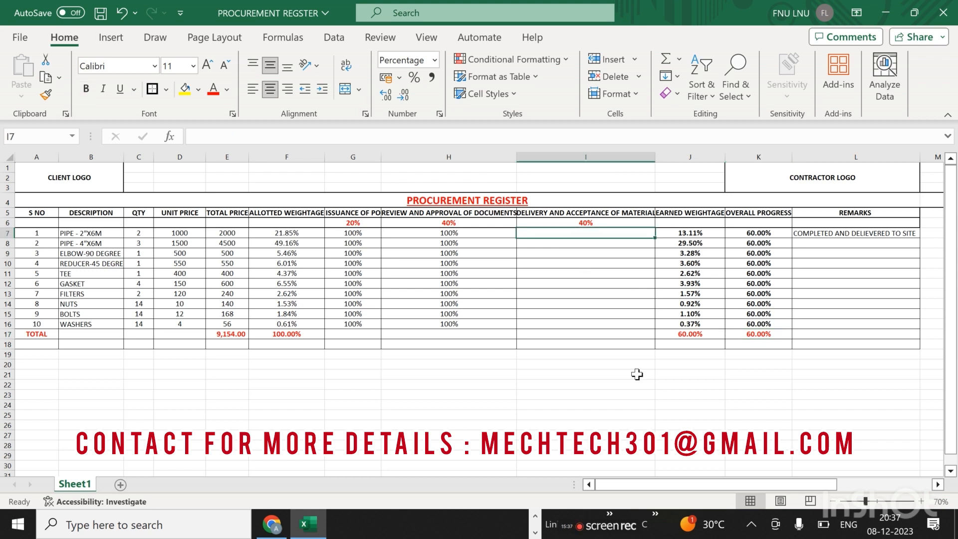
pyautogui.write('100')
pyautogui.press('Return')
pyautogui.write('100')
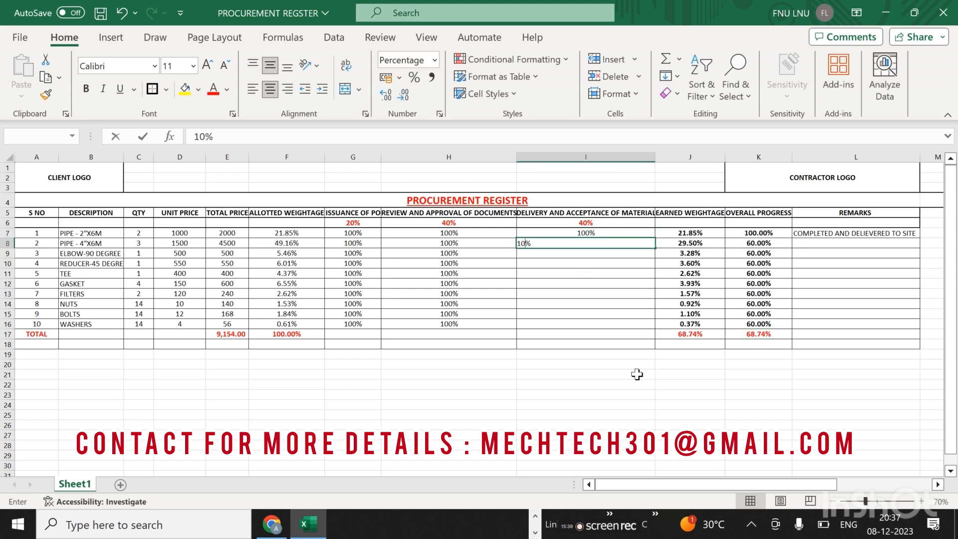
pyautogui.press('Return')
pyautogui.write('100')
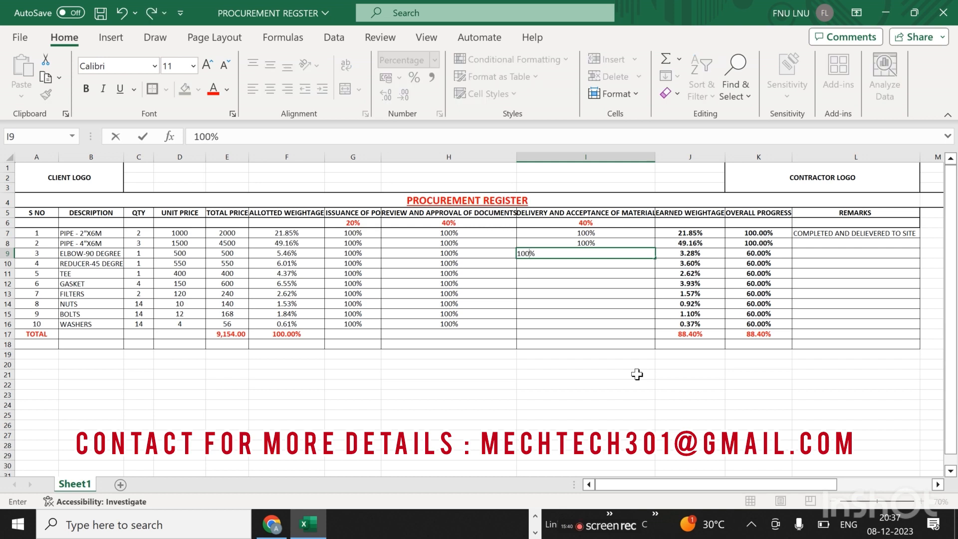
pyautogui.press('Return')
pyautogui.write('100')
pyautogui.hotkey('ctrl', 'Return')
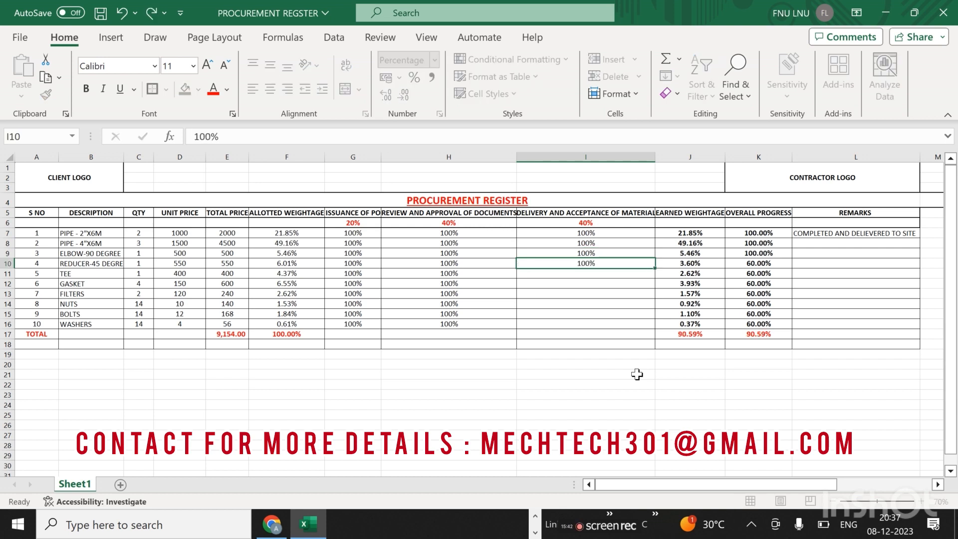
pyautogui.press('Return')
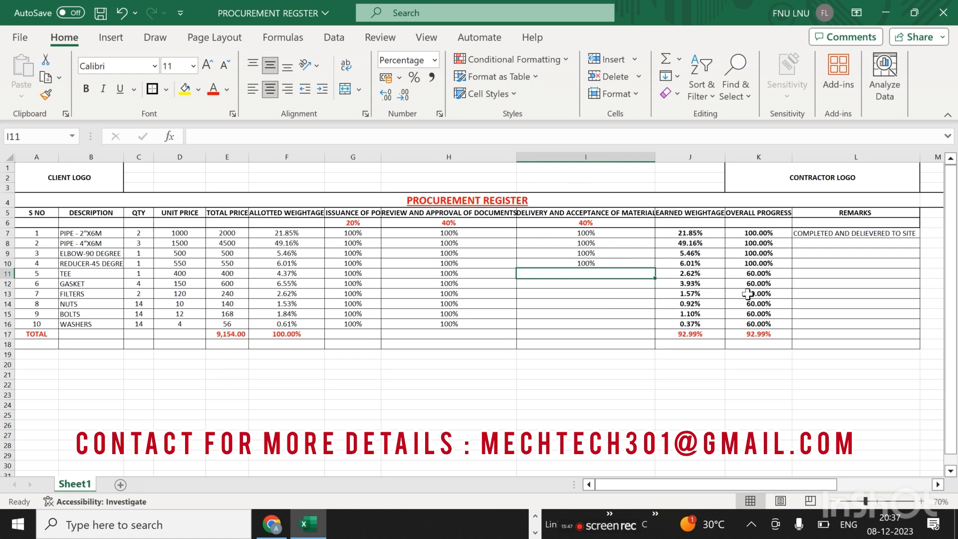
pyautogui.click(603, 395)
pyautogui.click(671, 417)
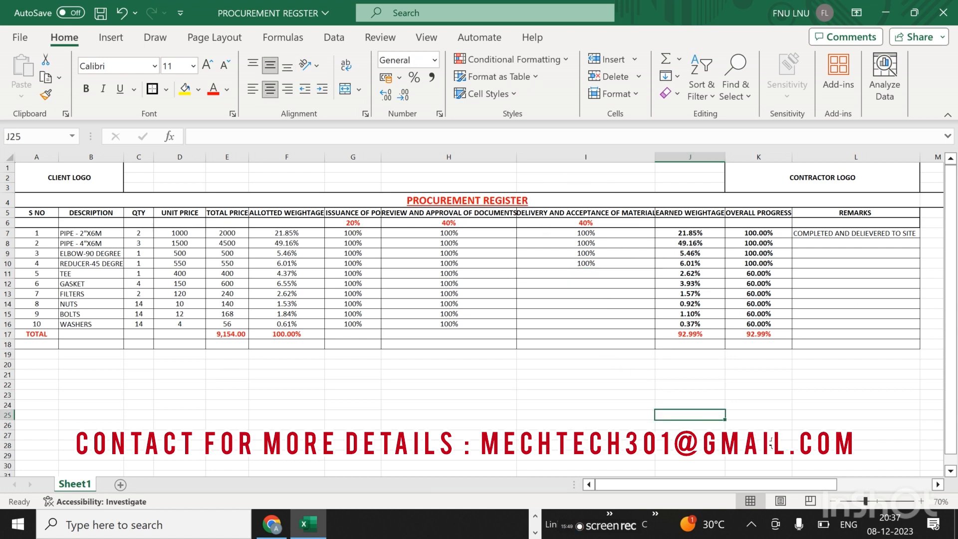
pyautogui.click(771, 443)
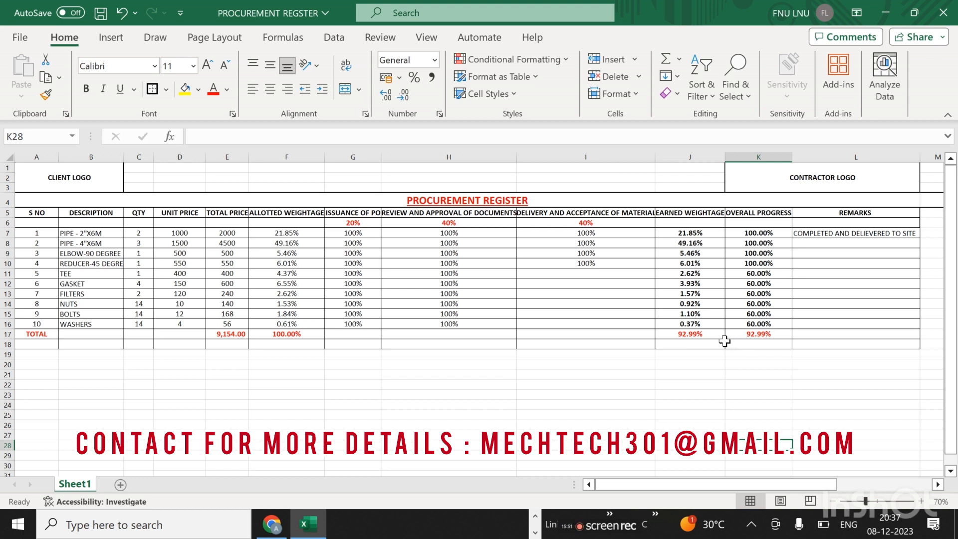
pyautogui.click(698, 336)
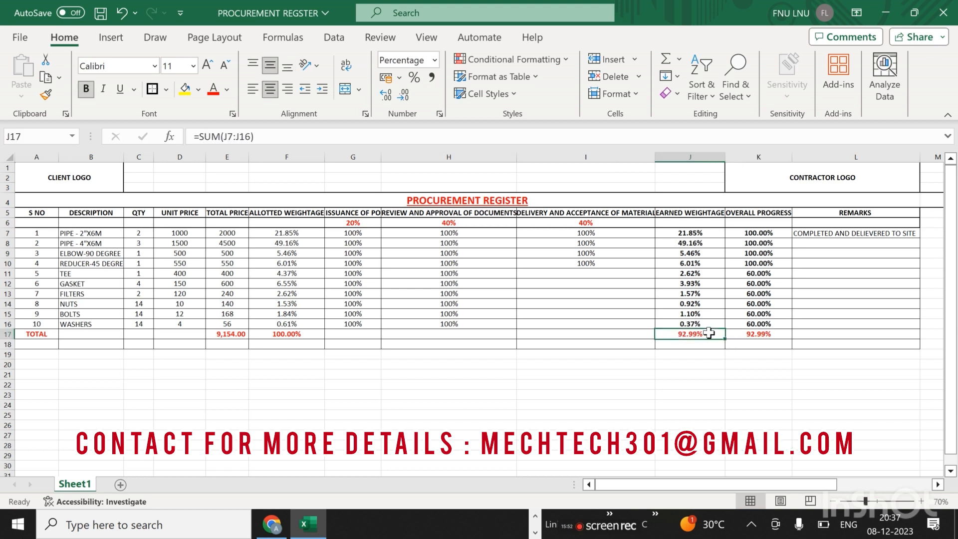
pyautogui.click(785, 334)
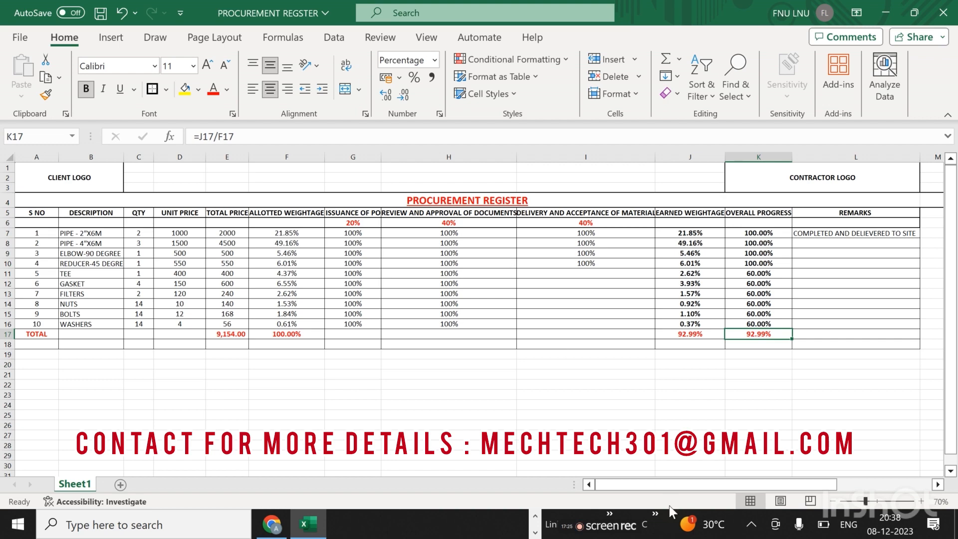
pyautogui.click(580, 529)
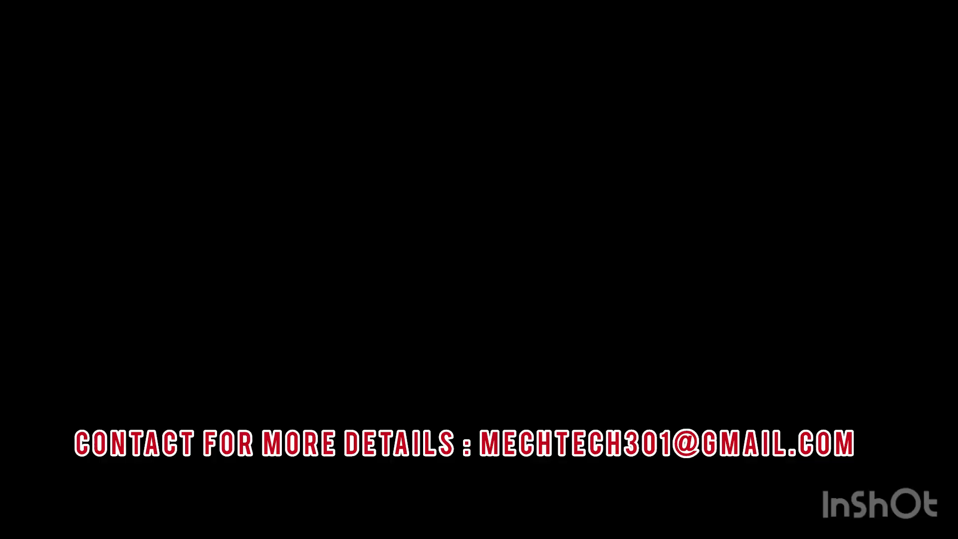